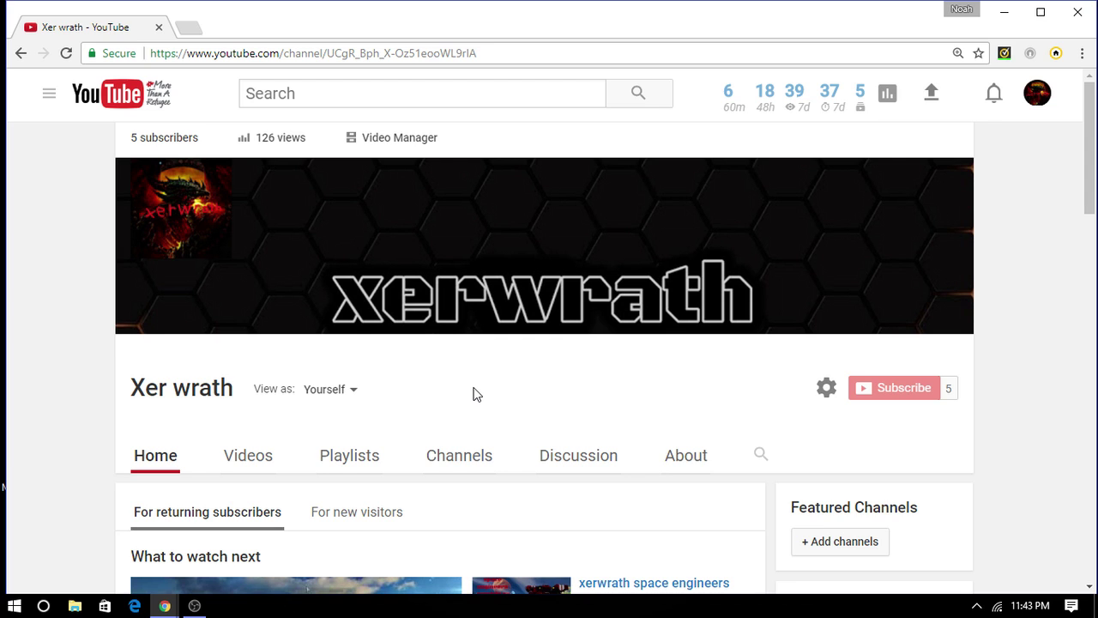
# - Look over the channel's home page and open its Video Manager
pyautogui.scroll(-4, 477, 394)
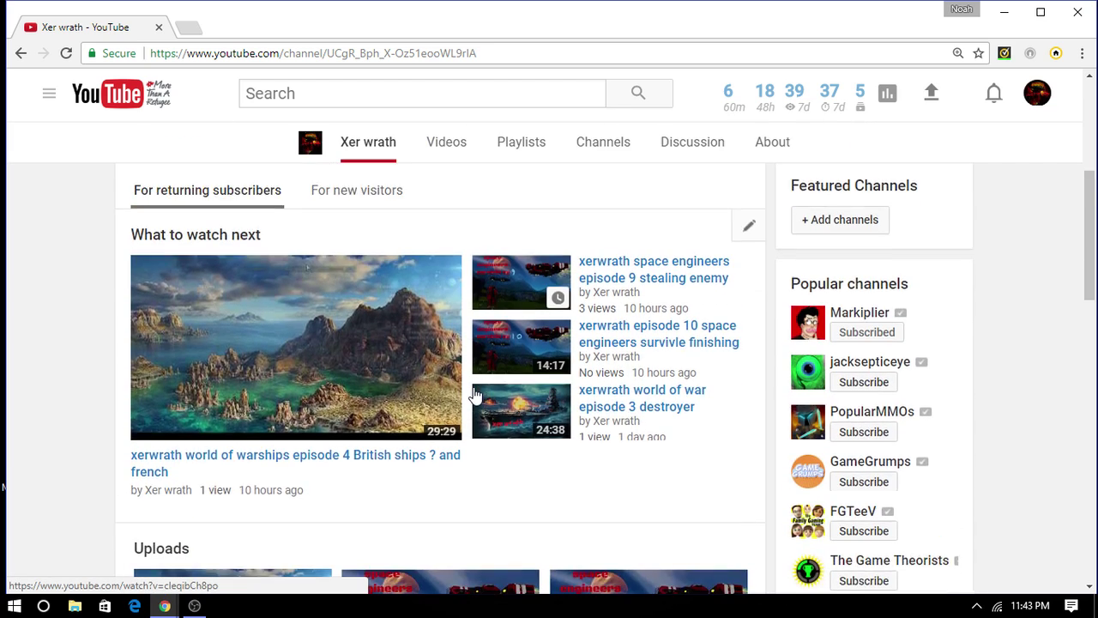
pyautogui.scroll(-2, 477, 393)
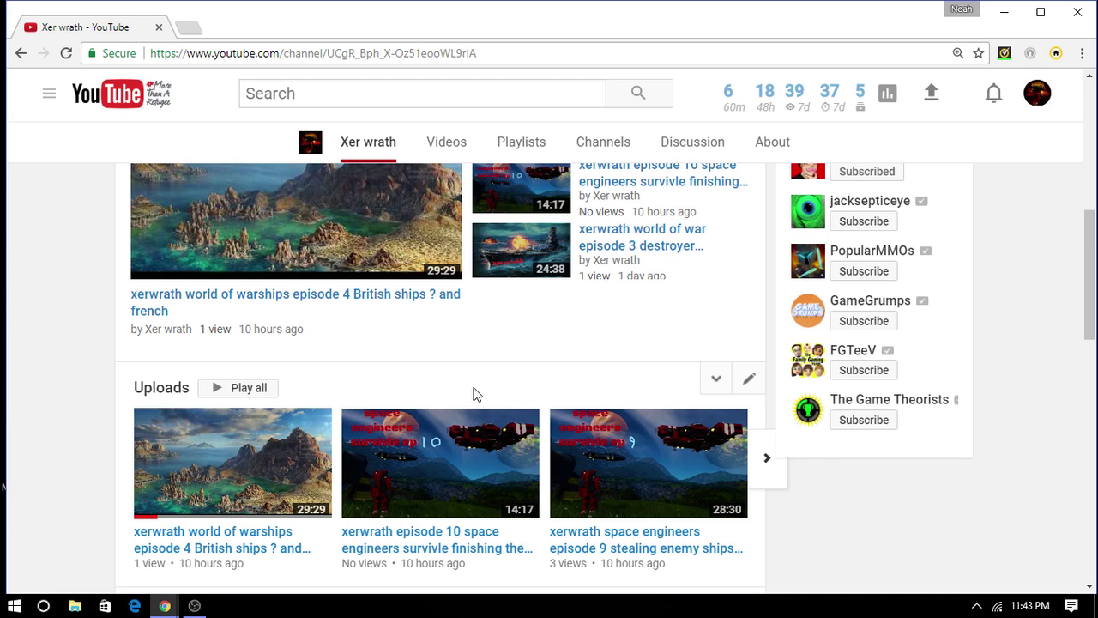
pyautogui.scroll(10, 476, 393)
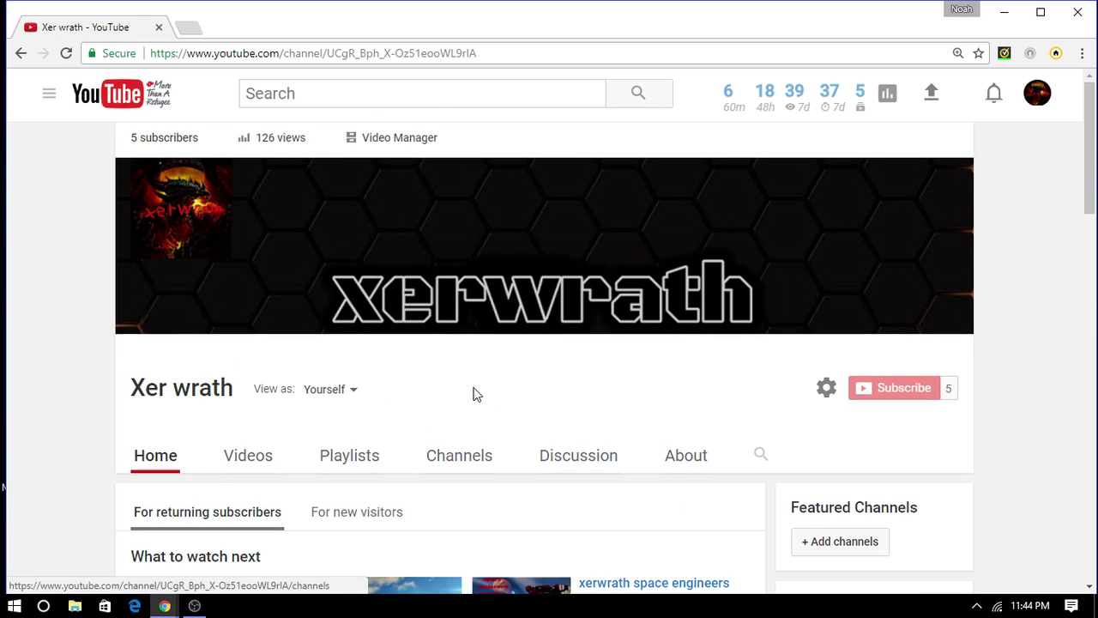
pyautogui.scroll(-2, 476, 393)
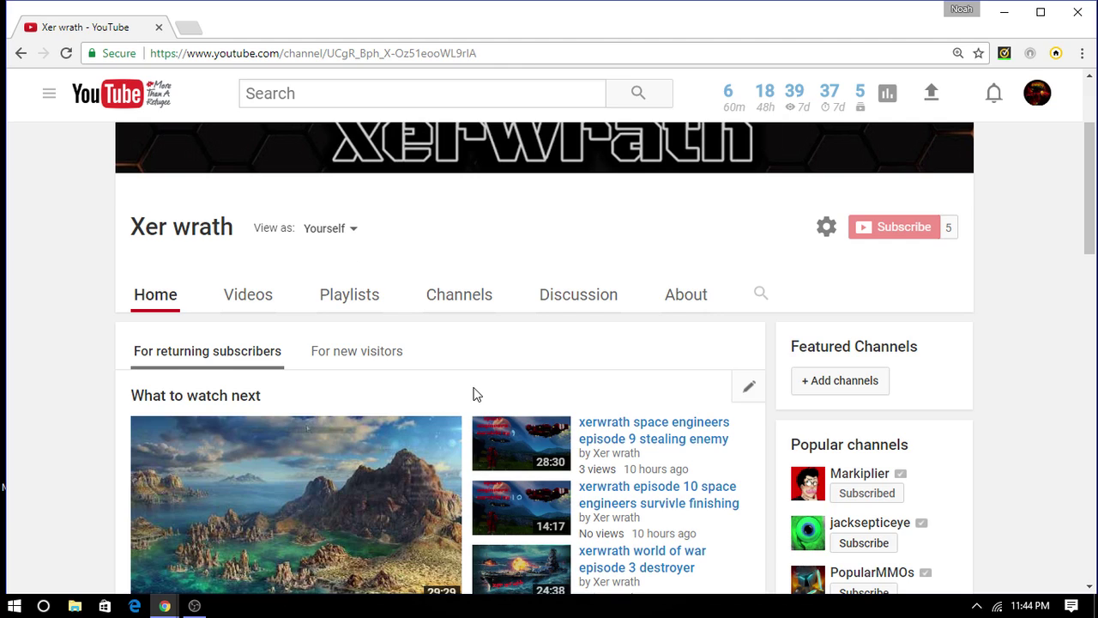
pyautogui.scroll(2, 476, 393)
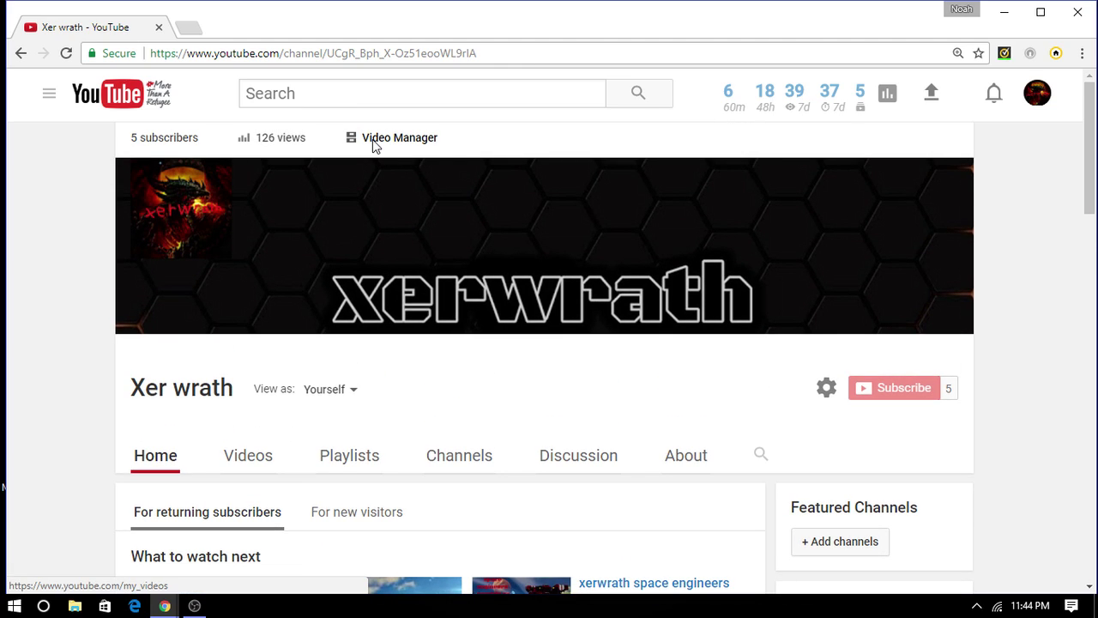
pyautogui.click(395, 142)
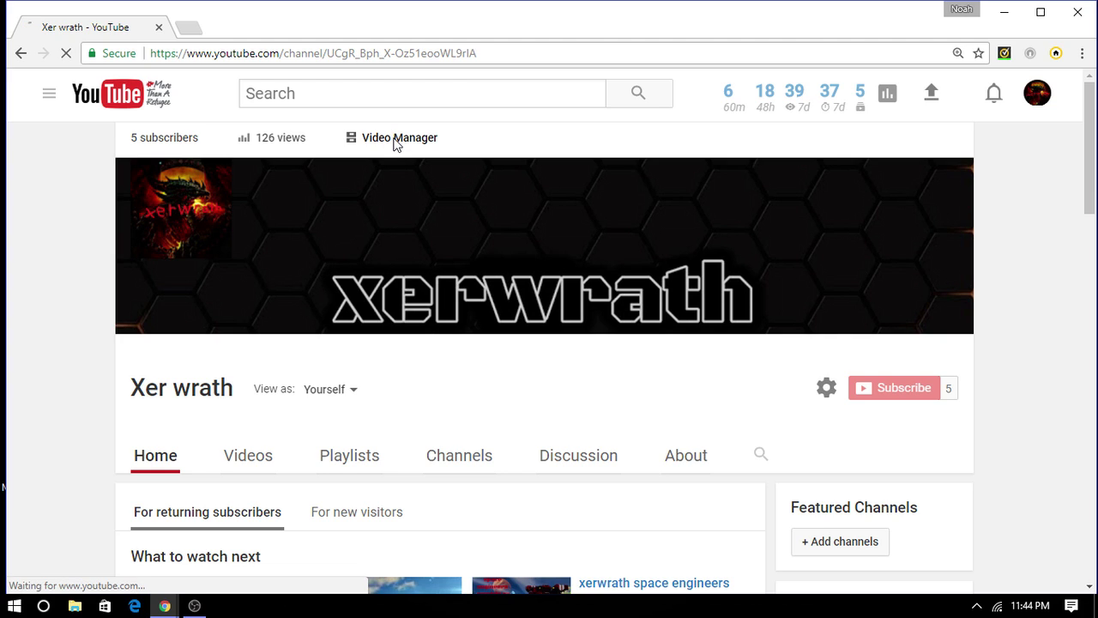
pyautogui.moveTo(265, 331); pyautogui.dragTo(457, 386)
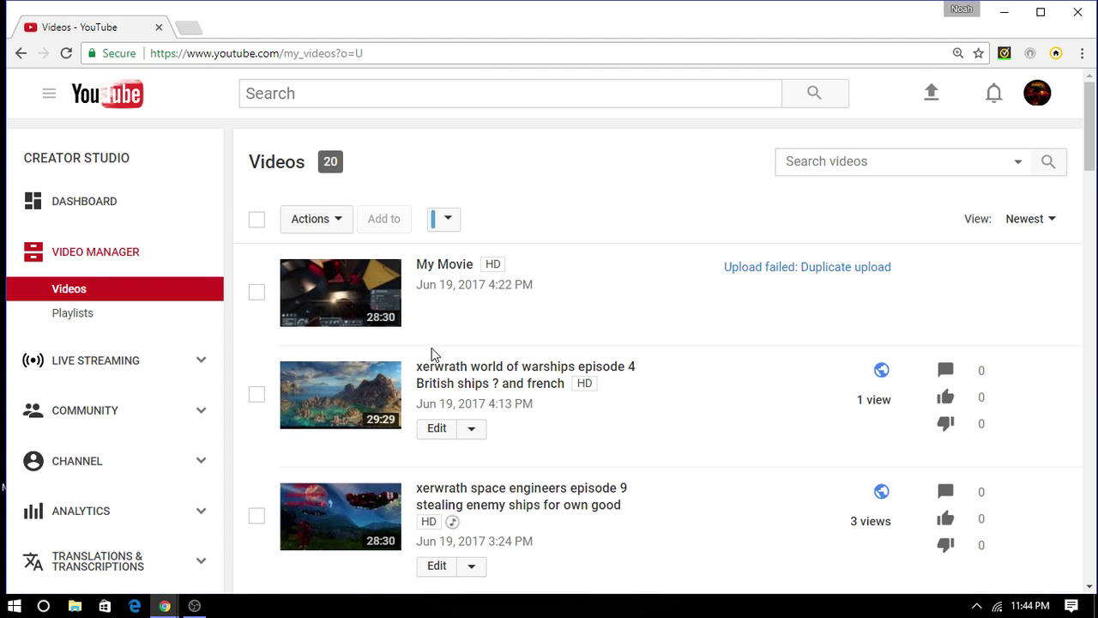
# - Open the video "xerwrath world of war ships episode 1 battle ship and aircraft fun" for editing
pyautogui.scroll(-2, 431, 355)
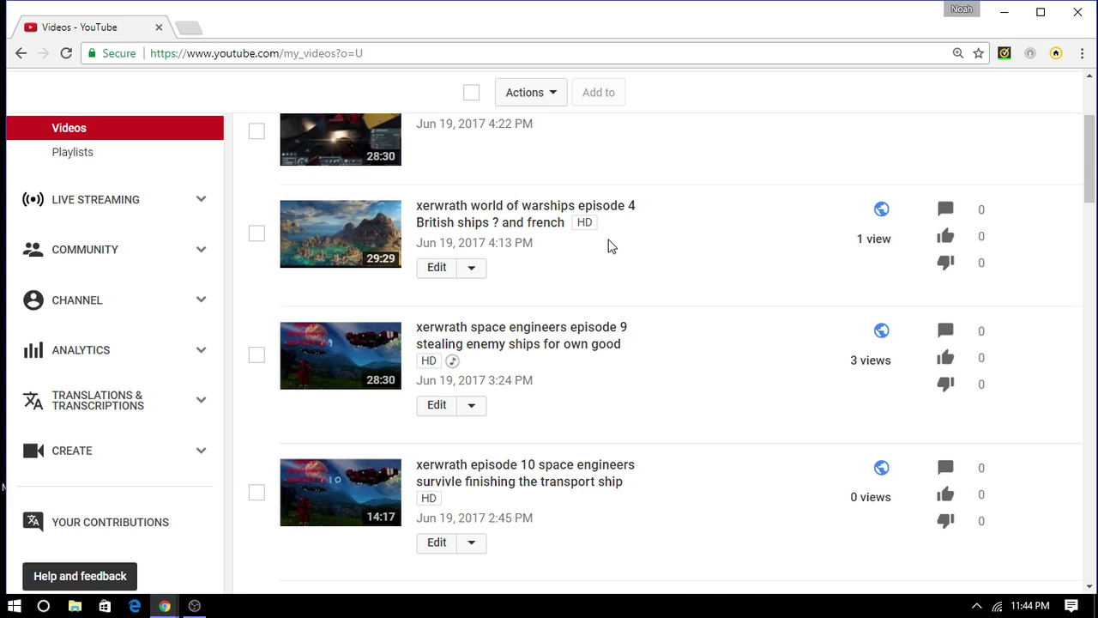
pyautogui.scroll(-1, 620, 248)
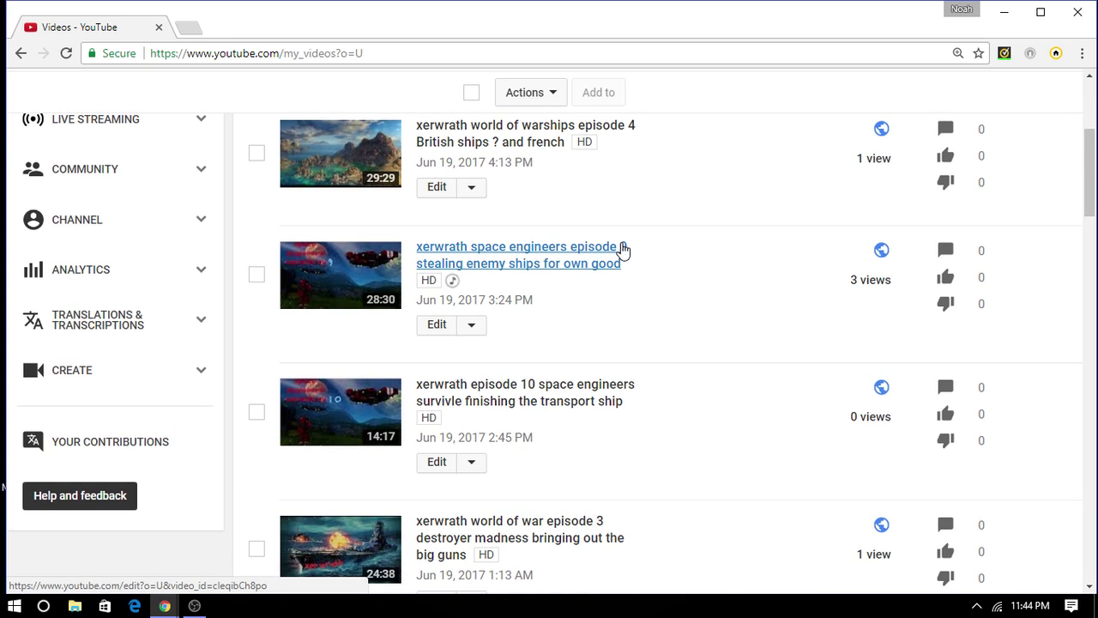
pyautogui.scroll(-5, 622, 249)
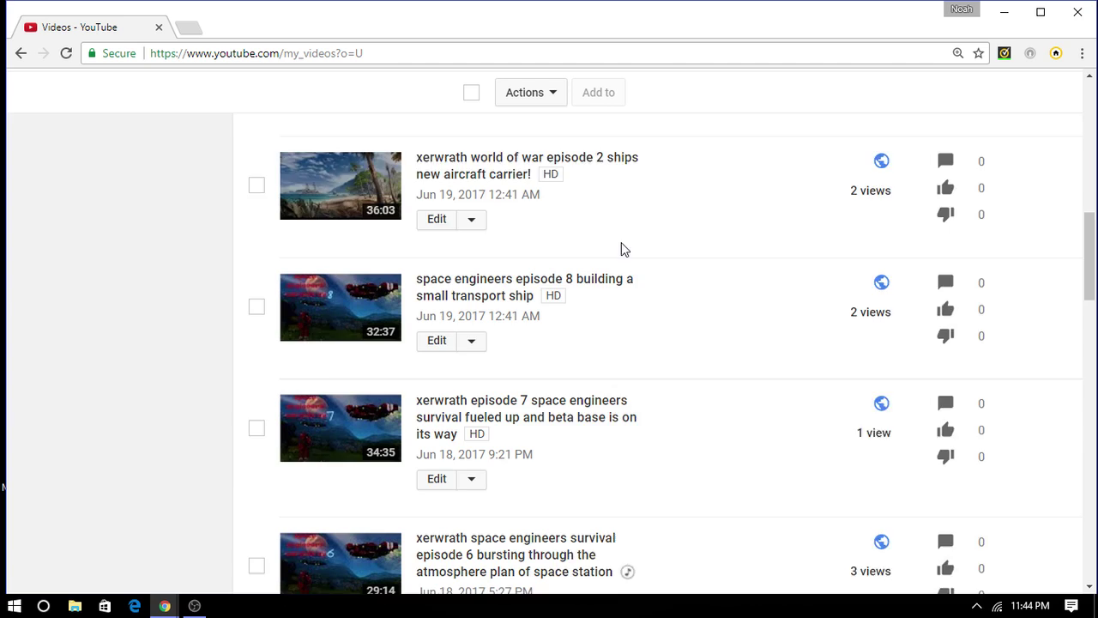
pyautogui.scroll(-4, 621, 248)
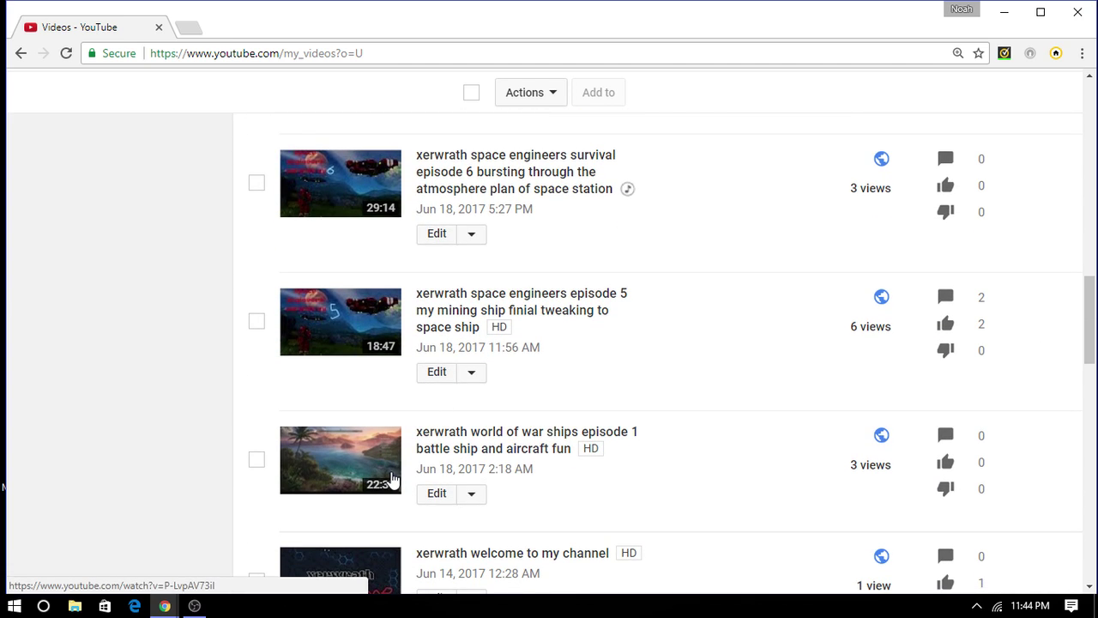
pyautogui.click(437, 503)
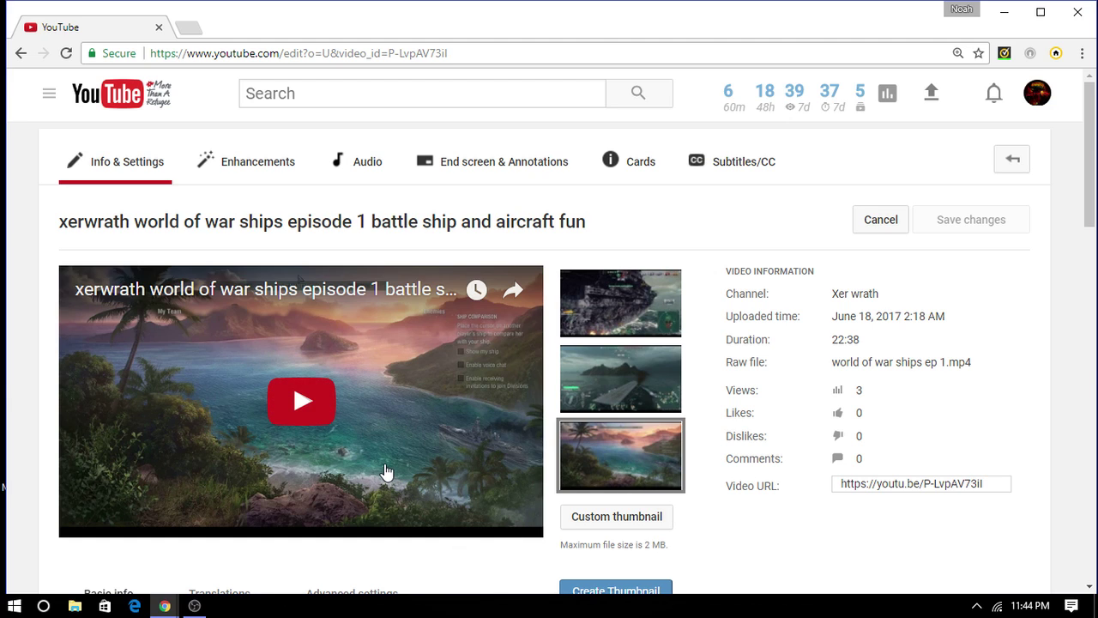
# - Examine the video's details and SEO score panel, along with the channel's vidIQ view, watch-time and subscriber statistics
pyautogui.scroll(-3, 385, 472)
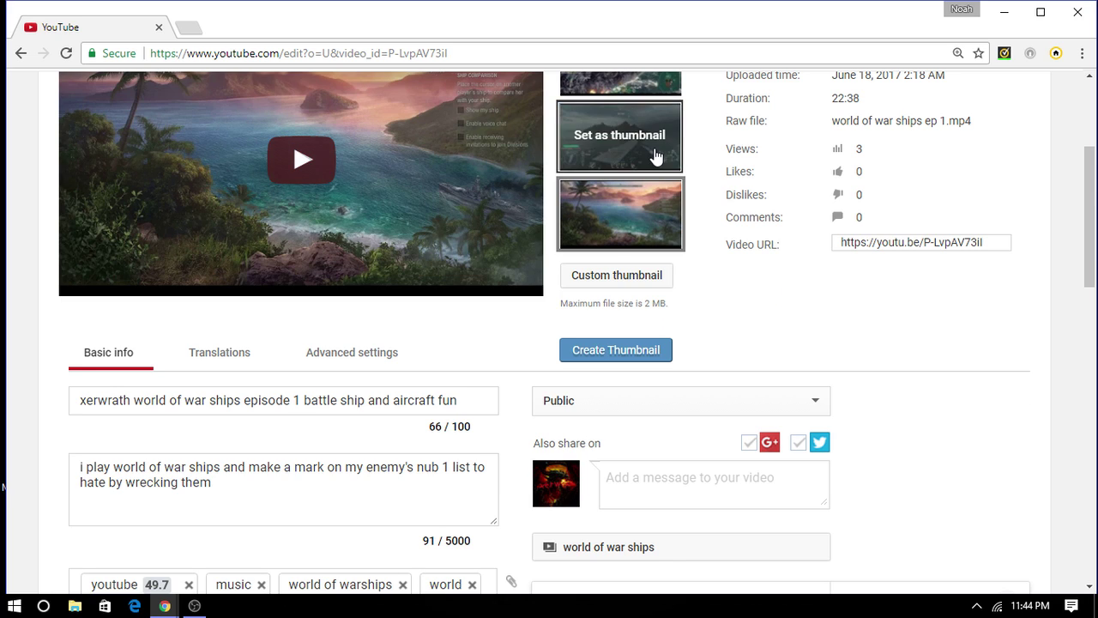
pyautogui.scroll(-2, 564, 396)
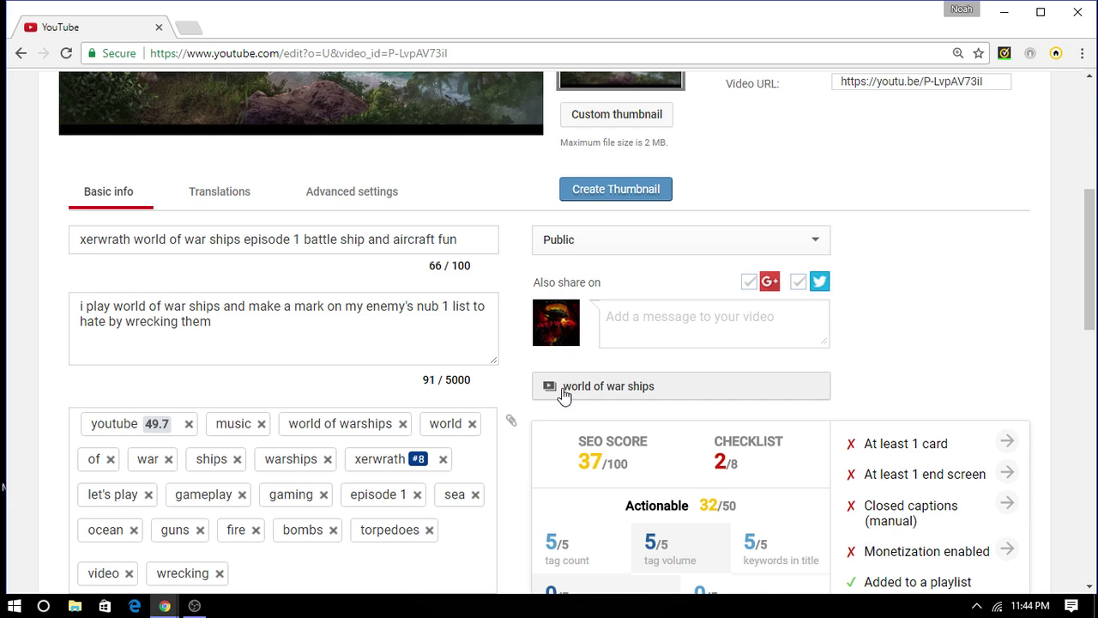
pyautogui.scroll(-1, 128, 414)
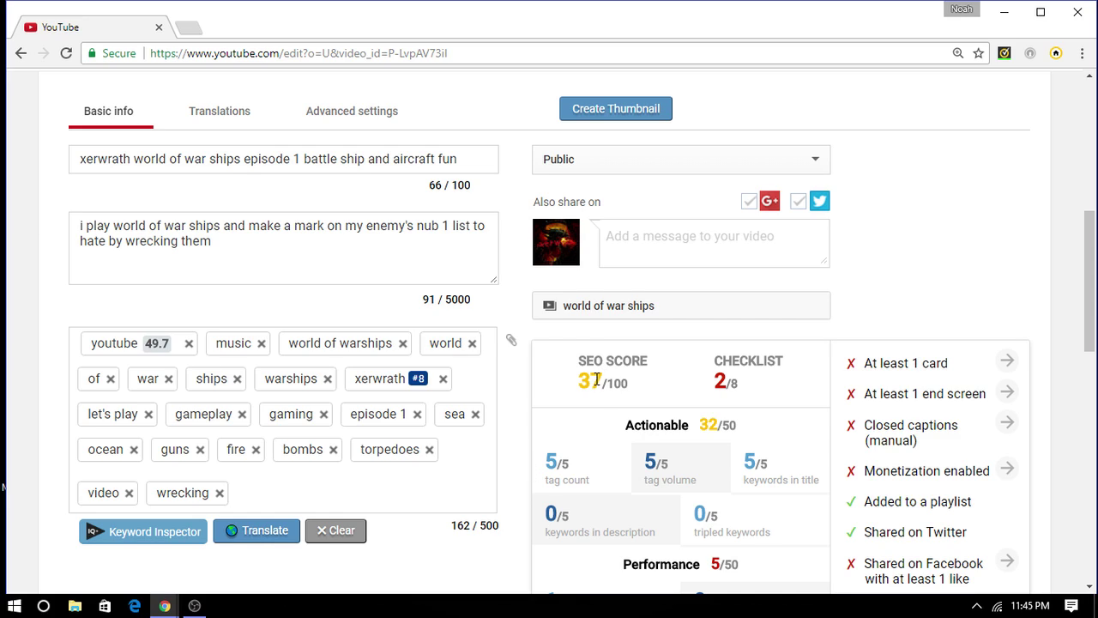
pyautogui.scroll(6, 600, 381)
pyautogui.moveTo(729, 93)
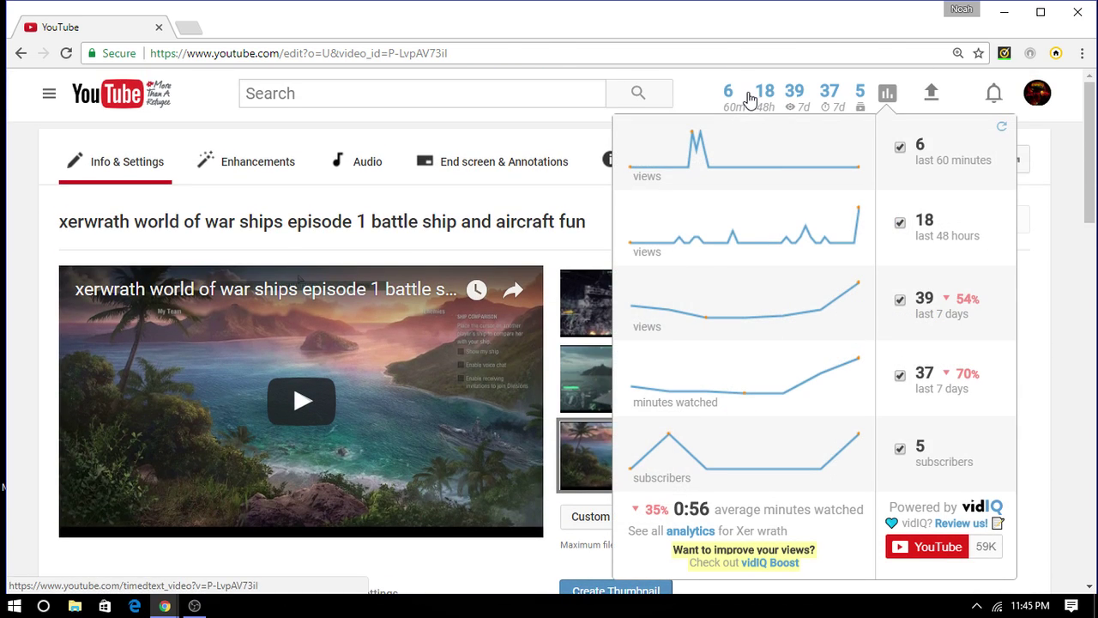
pyautogui.scroll(-3, 772, 223)
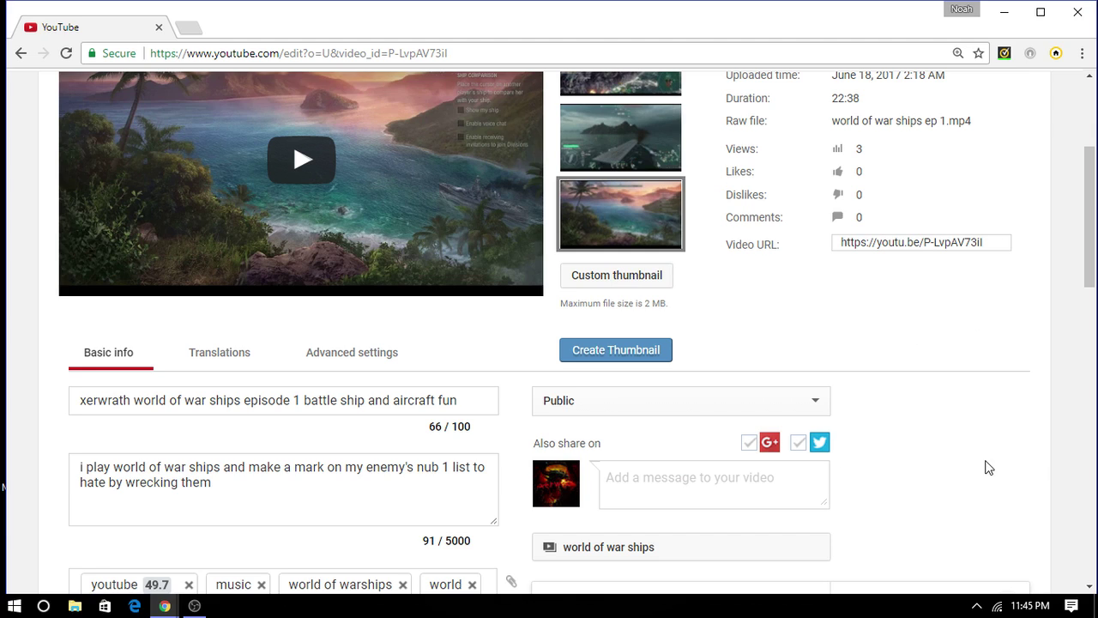
pyautogui.scroll(-3, 949, 454)
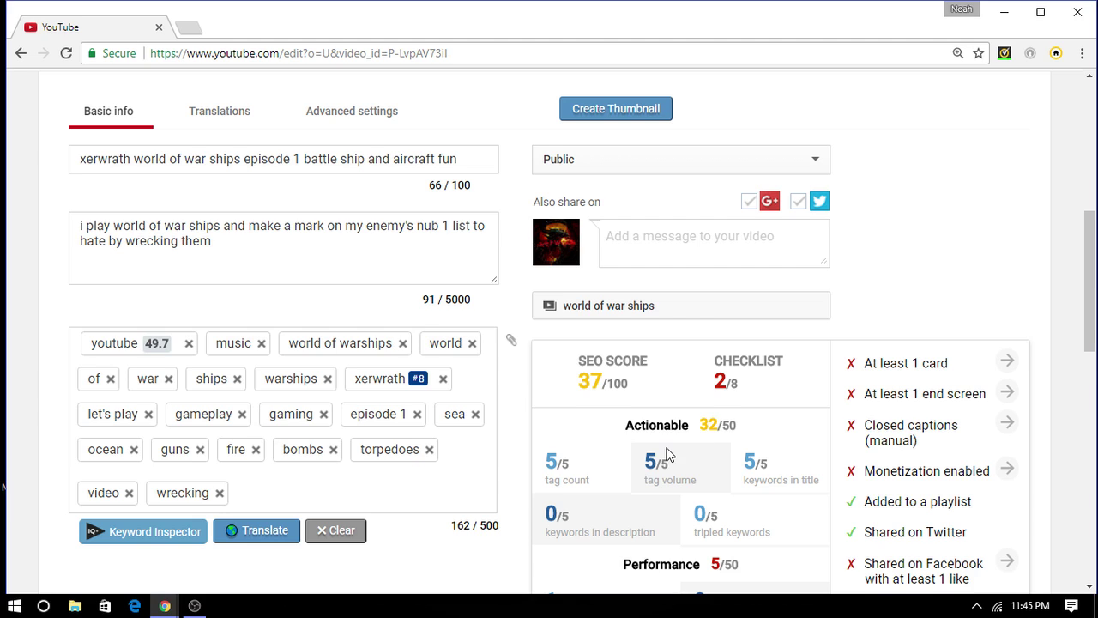
pyautogui.scroll(-2, 664, 450)
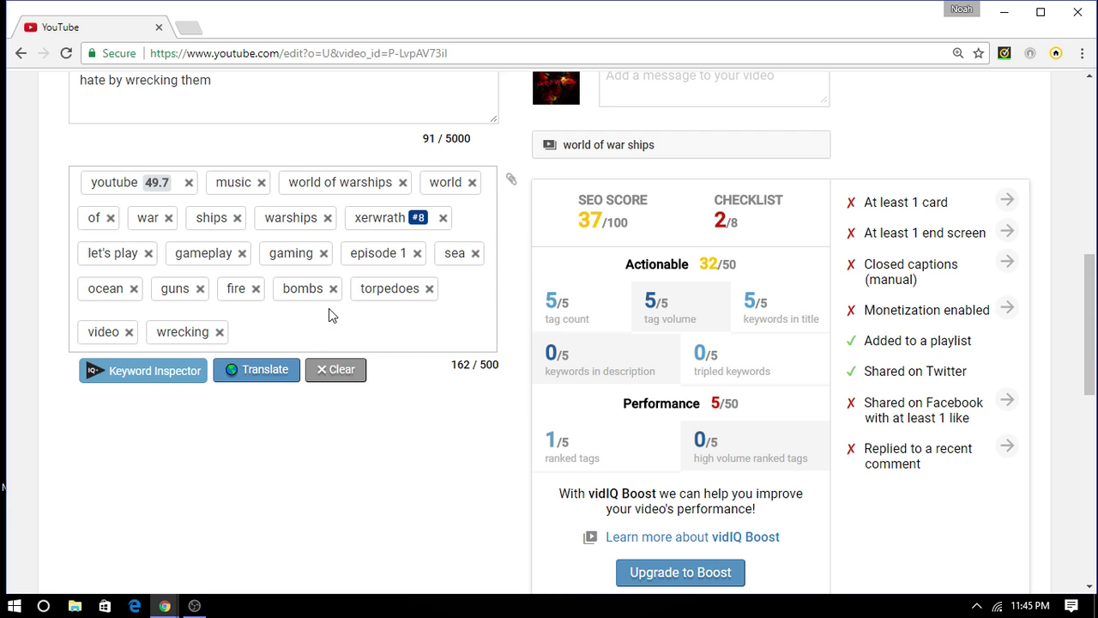
# - Compare the video's title and description with its tags, and check the ranking badge on the xerwrath tag
pyautogui.scroll(6, 299, 330)
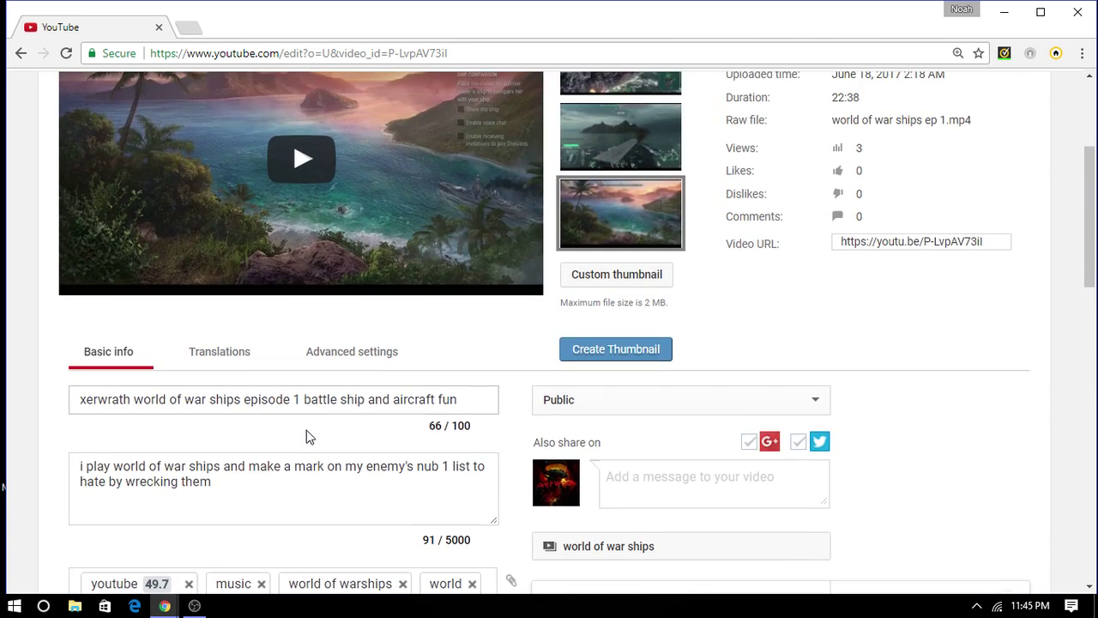
pyautogui.scroll(-1, 309, 436)
pyautogui.scroll(2, 307, 431)
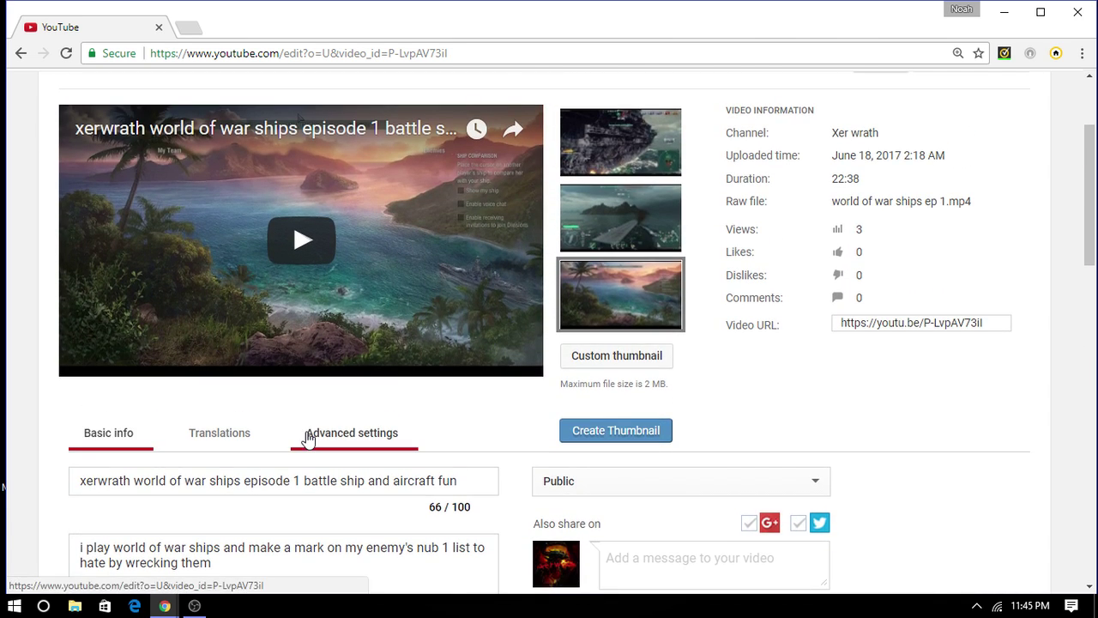
pyautogui.scroll(-2, 306, 441)
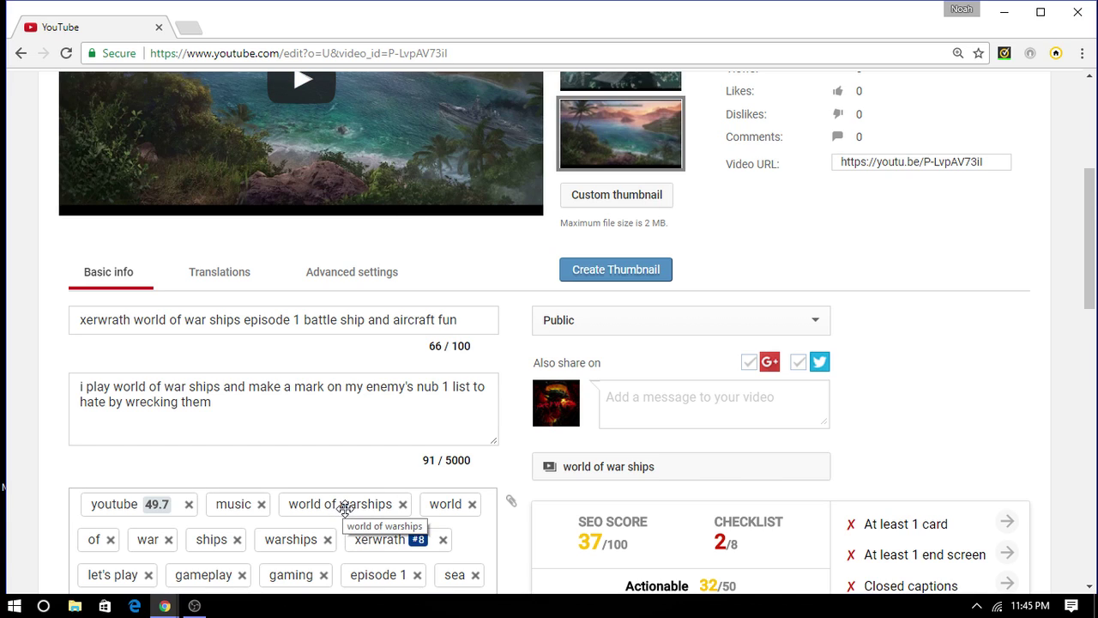
pyautogui.scroll(-1, 356, 519)
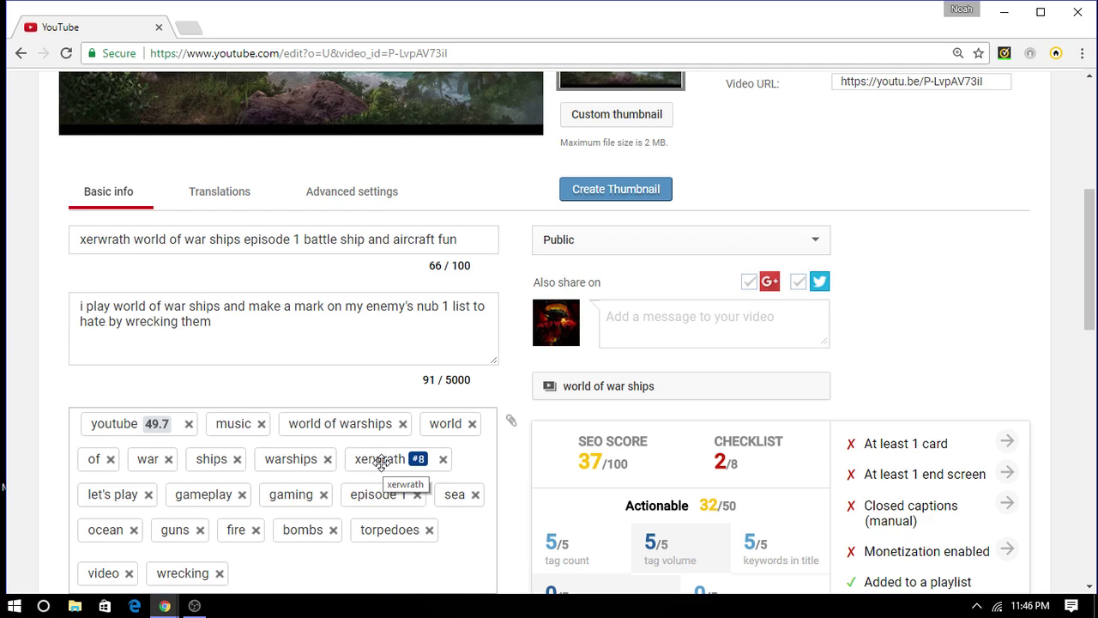
pyautogui.moveTo(418, 458)
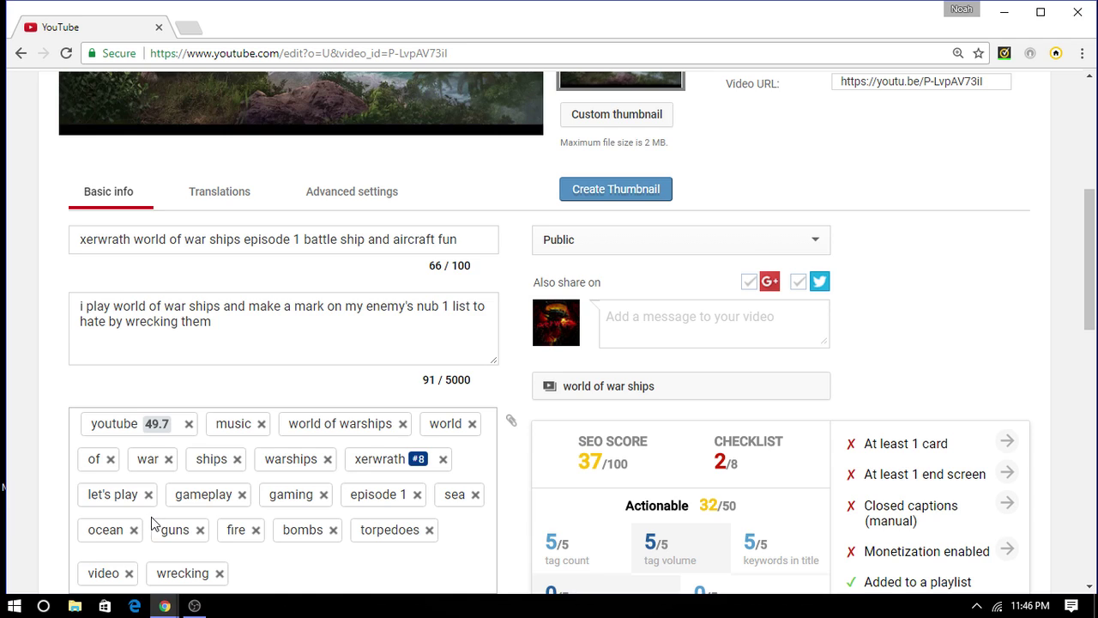
pyautogui.scroll(4, 155, 521)
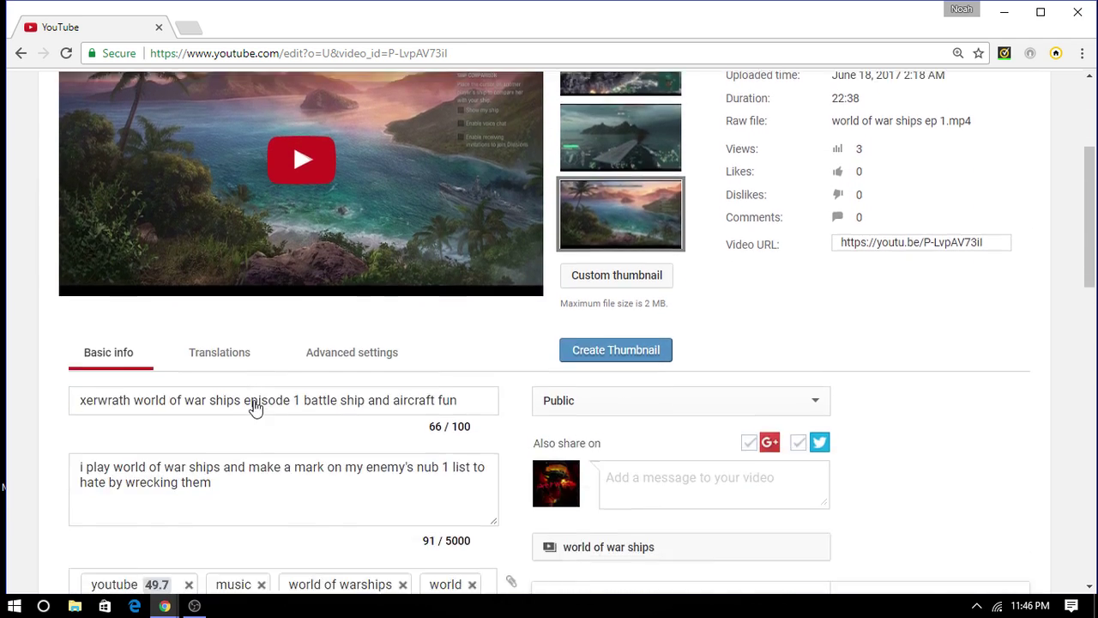
pyautogui.scroll(-4, 254, 407)
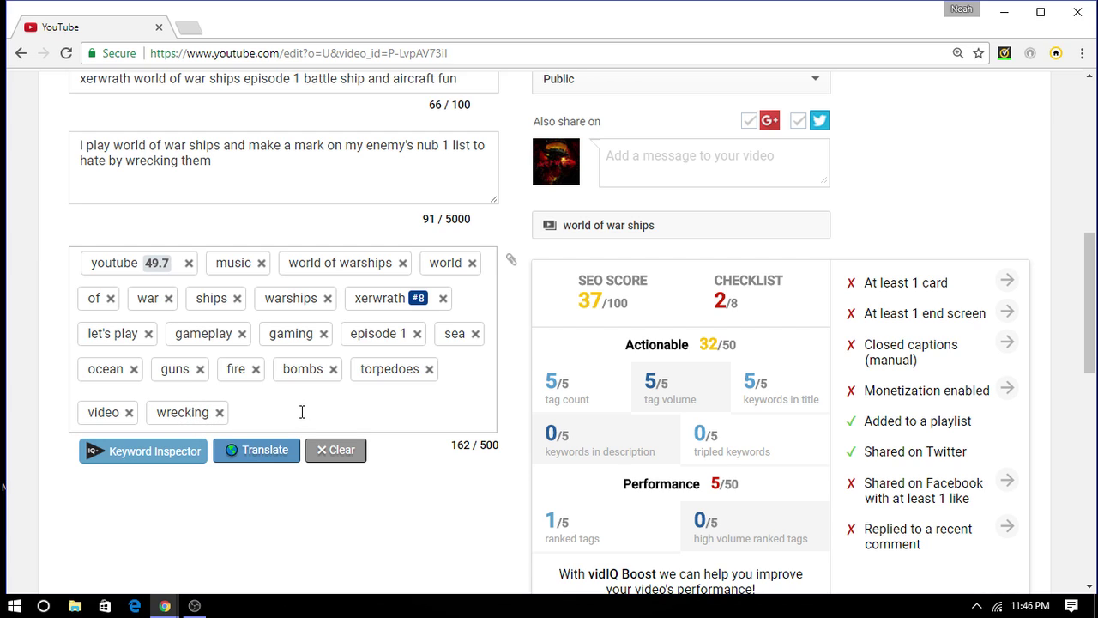
pyautogui.scroll(-1, 302, 411)
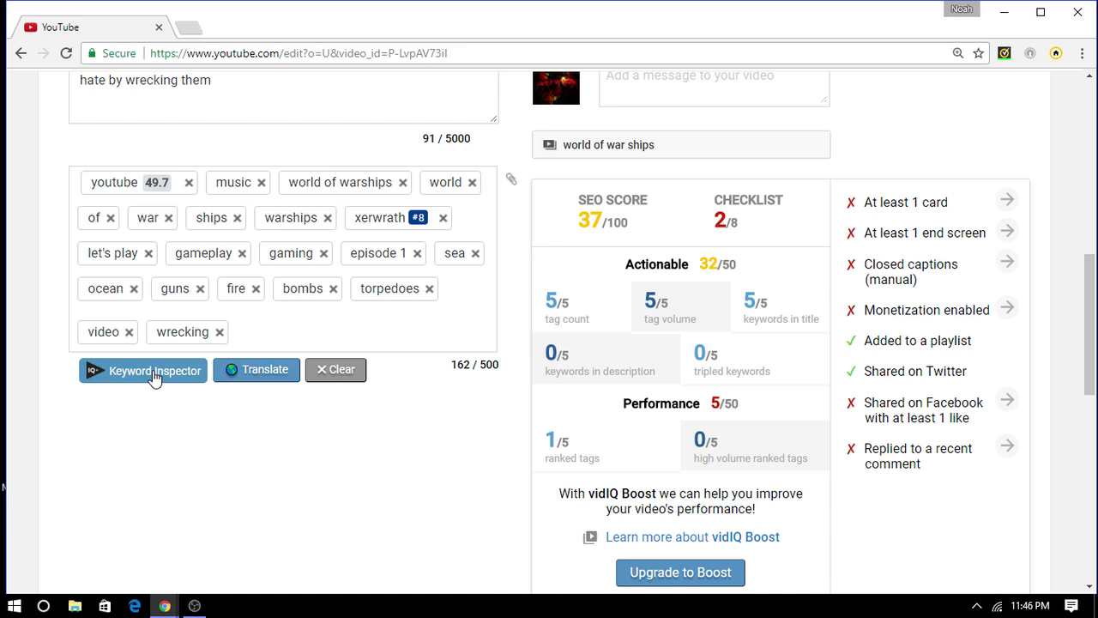
# - Examine the SEO checklist, vidIQ's recommended tags and videos to gain views from, and the youtube tag's score details
pyautogui.scroll(-4, 627, 421)
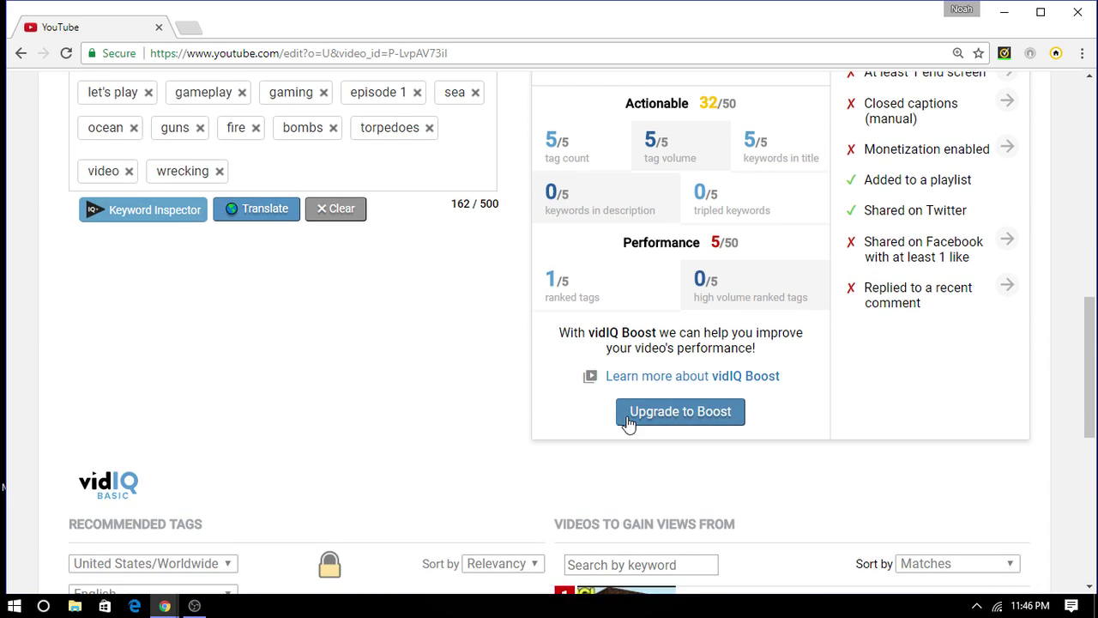
pyautogui.scroll(2, 555, 361)
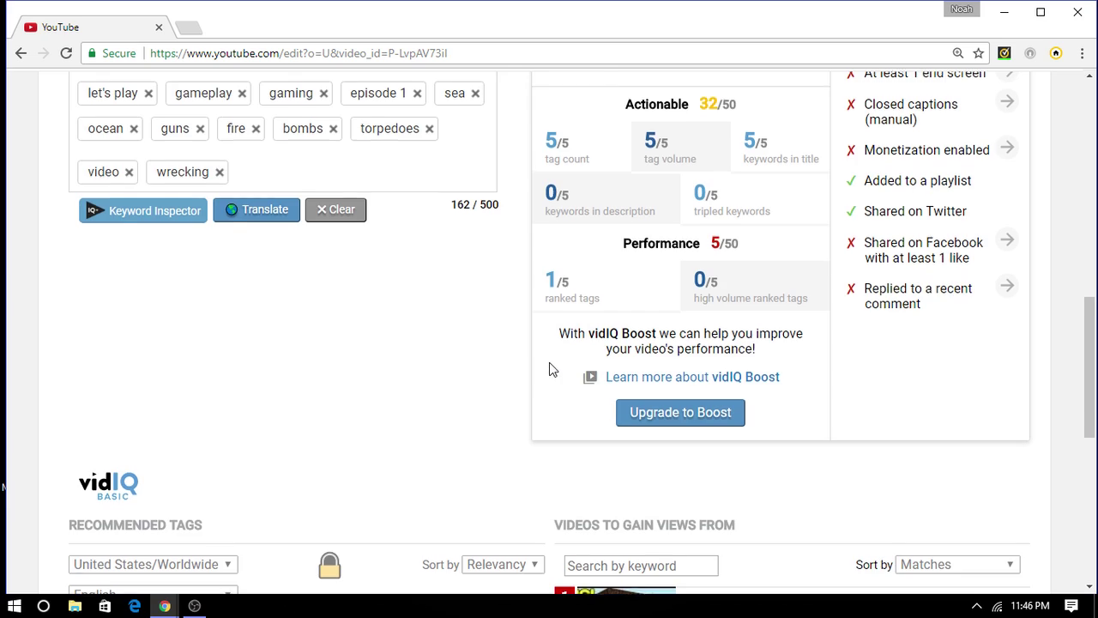
pyautogui.scroll(1, 550, 362)
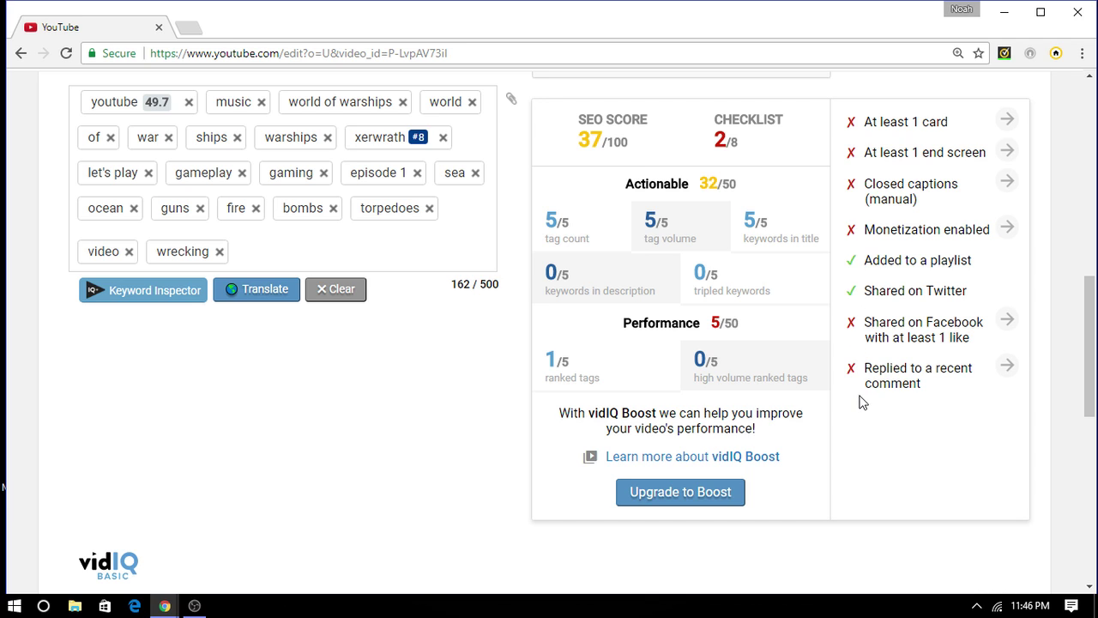
pyautogui.scroll(-1, 551, 429)
pyautogui.scroll(-3, 527, 425)
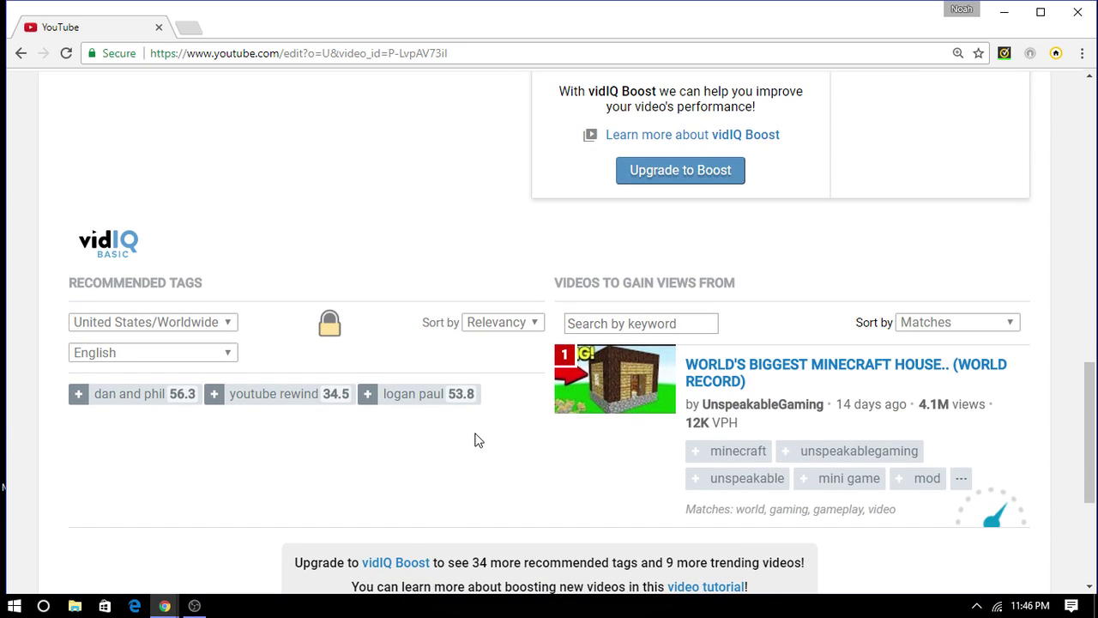
pyautogui.scroll(8, 192, 493)
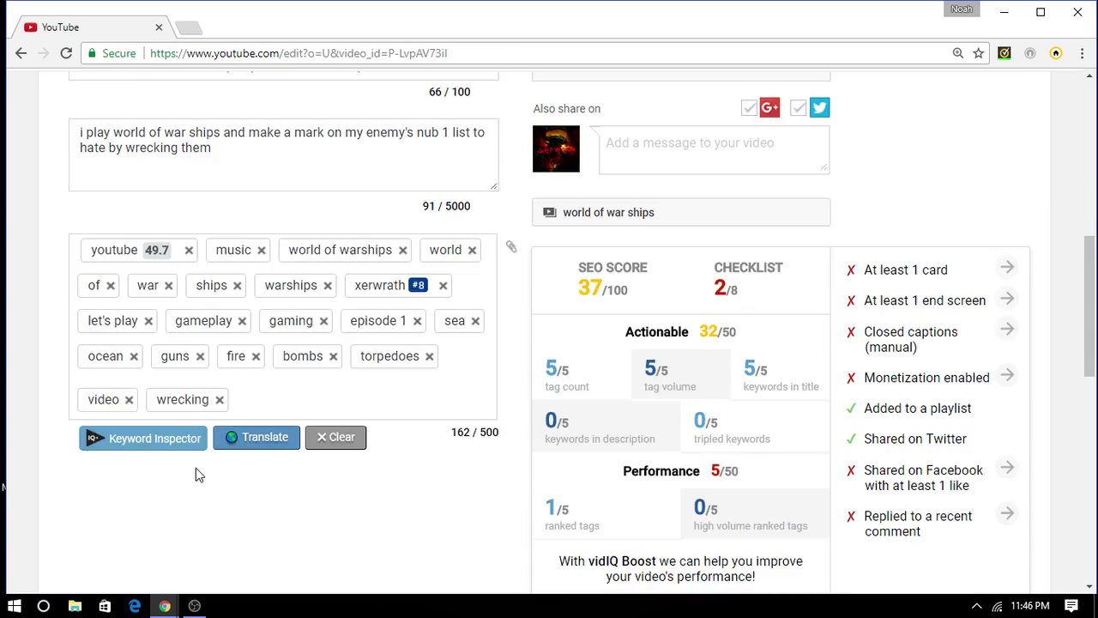
pyautogui.moveTo(147, 415)
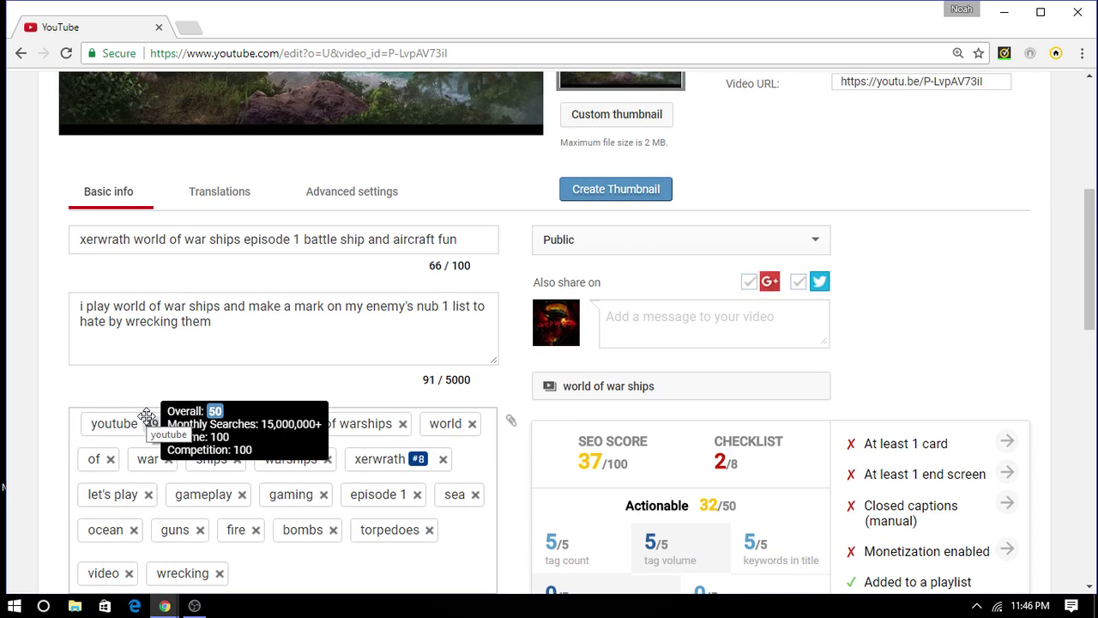
pyautogui.scroll(-1, 147, 415)
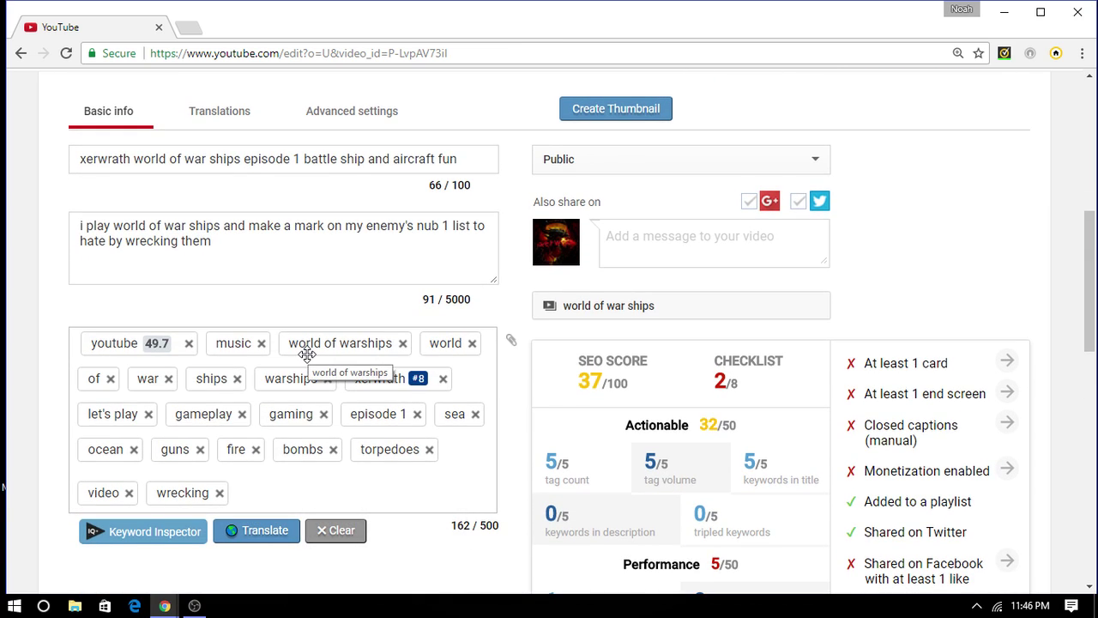
pyautogui.scroll(-6, 297, 373)
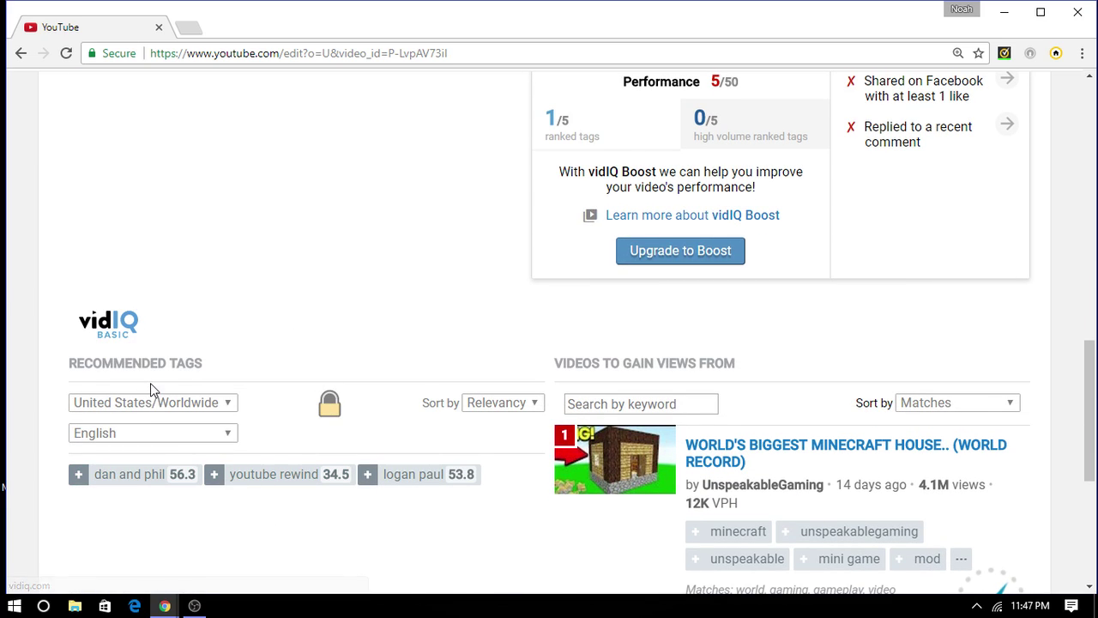
# - Examine the score details of the recommended tag youtube rewind and of the video's own youtube tag
pyautogui.moveTo(268, 485)
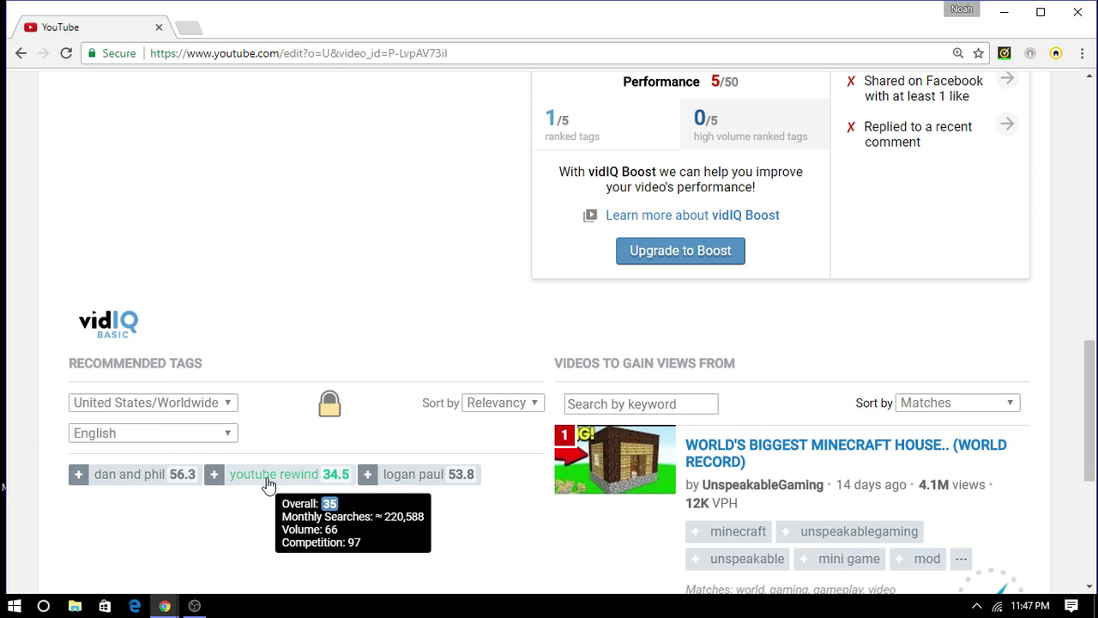
pyautogui.scroll(-2, 788, 399)
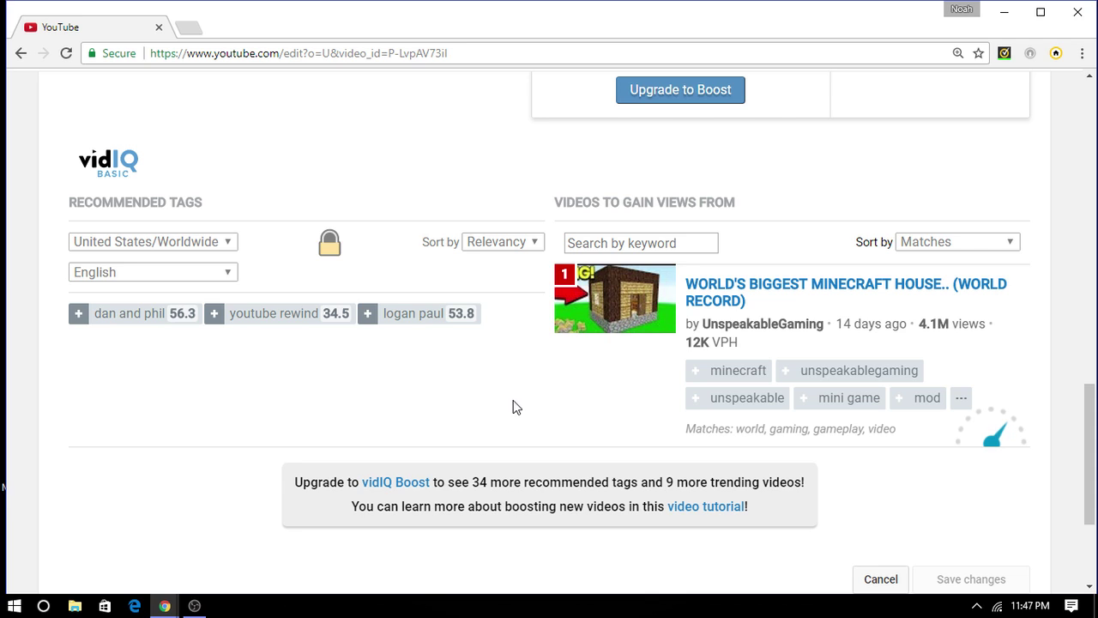
pyautogui.scroll(5, 524, 395)
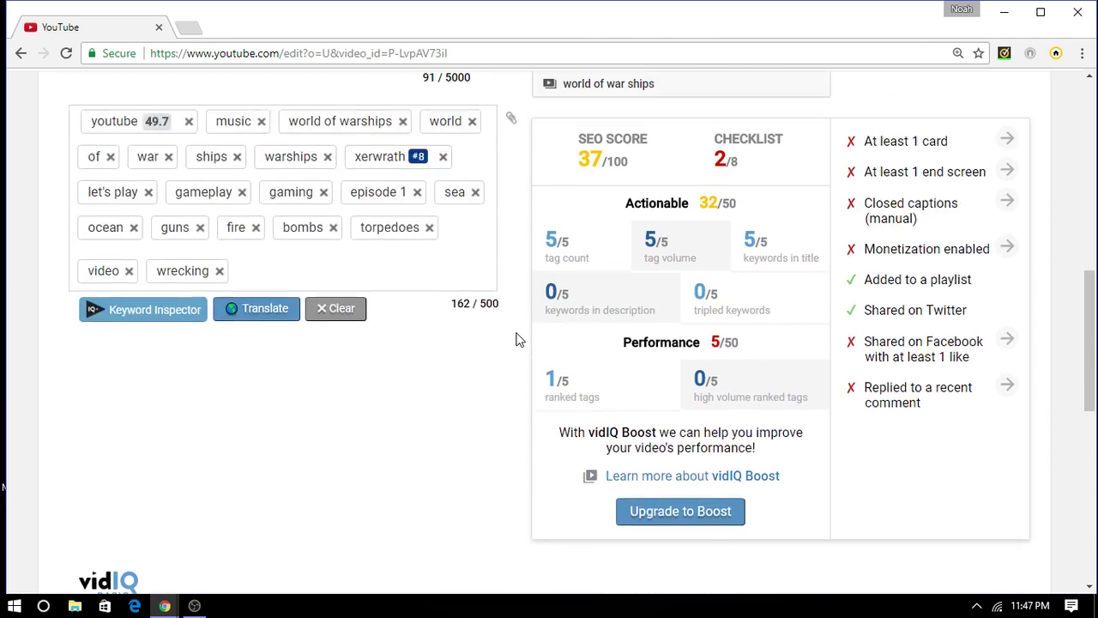
pyautogui.scroll(3, 515, 343)
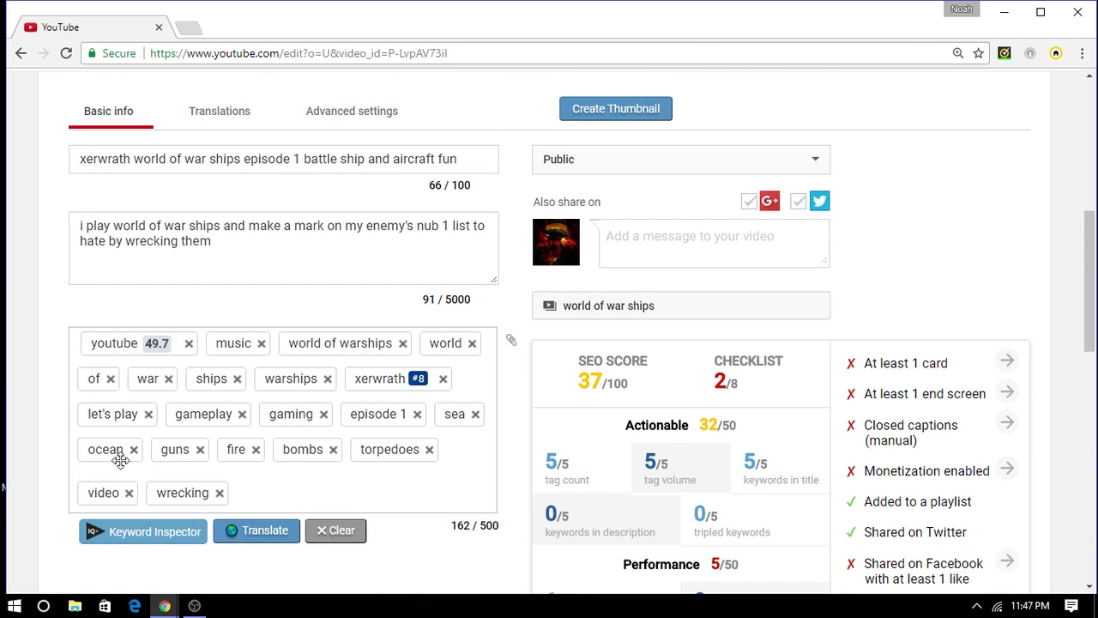
pyautogui.scroll(2, 150, 489)
pyautogui.moveTo(171, 504)
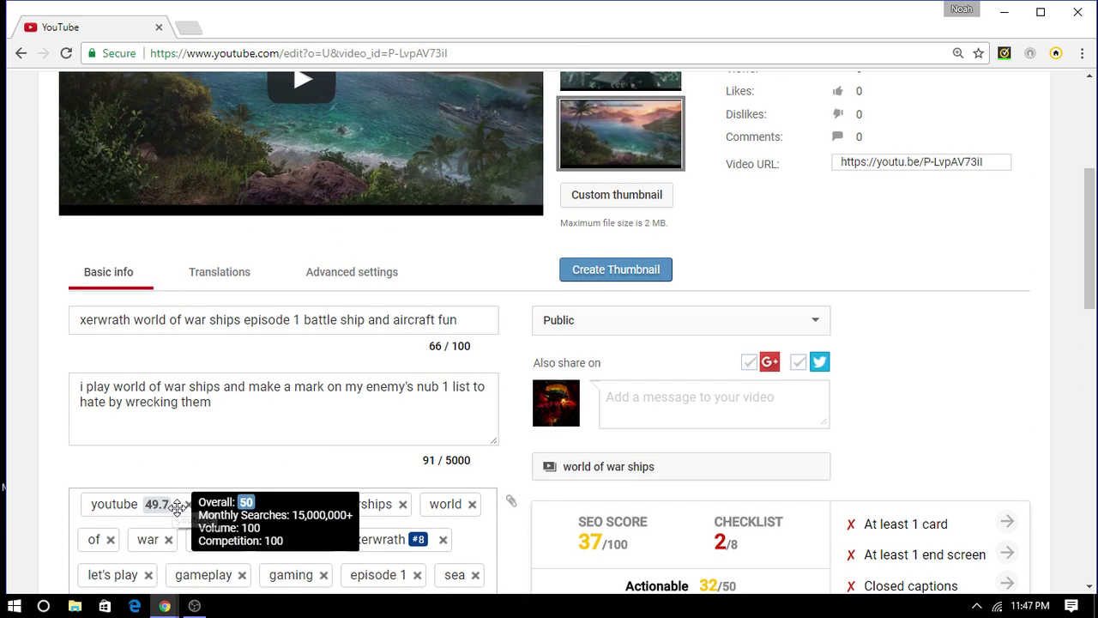
# - Compare the video's title, description and tags with the SEO score and checklist, and review the video information
pyautogui.scroll(-3, 184, 509)
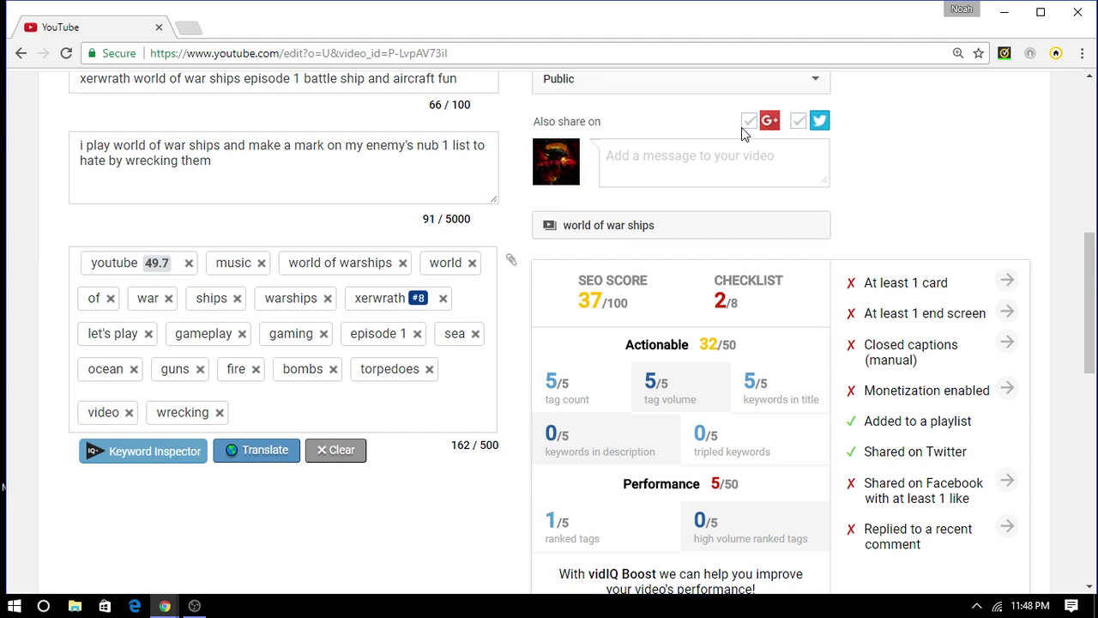
pyautogui.scroll(3, 668, 163)
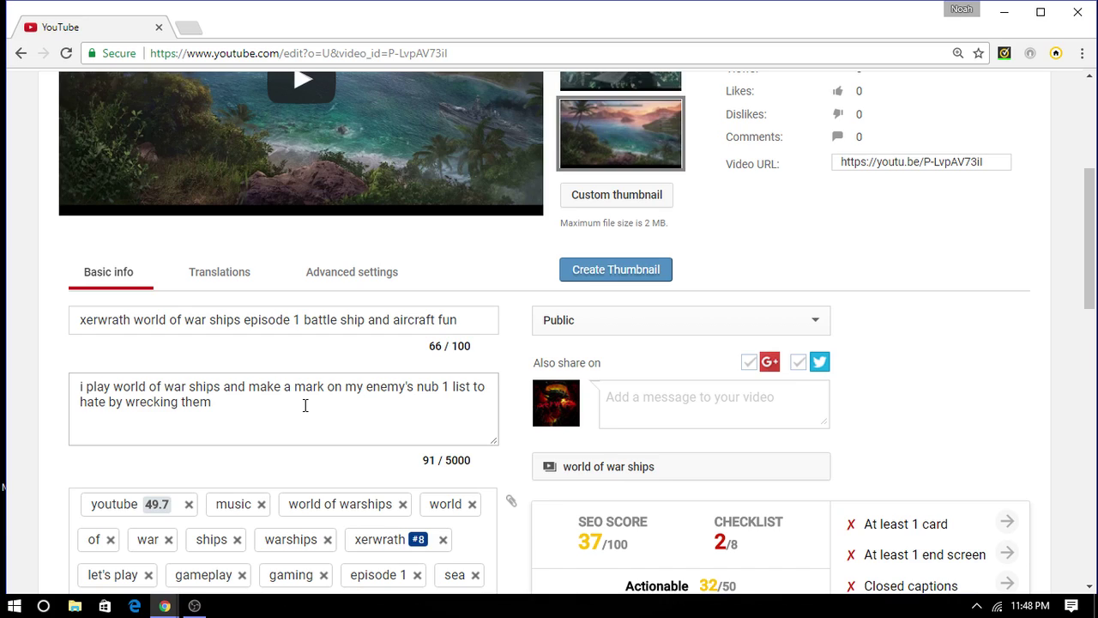
pyautogui.click(206, 319)
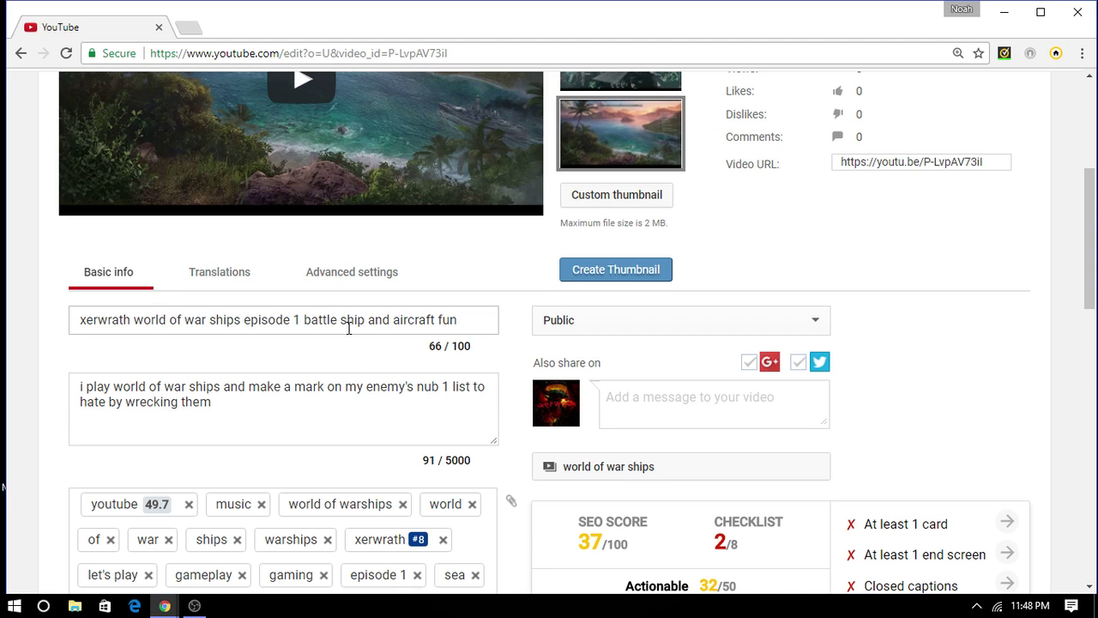
pyautogui.scroll(-4, 395, 352)
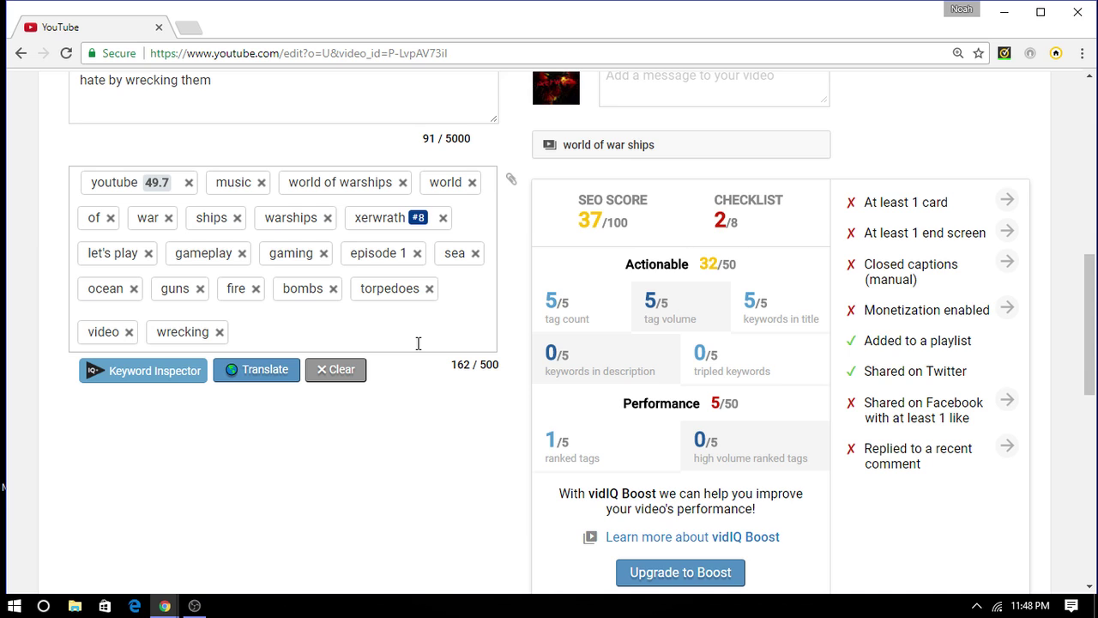
pyautogui.scroll(5, 403, 352)
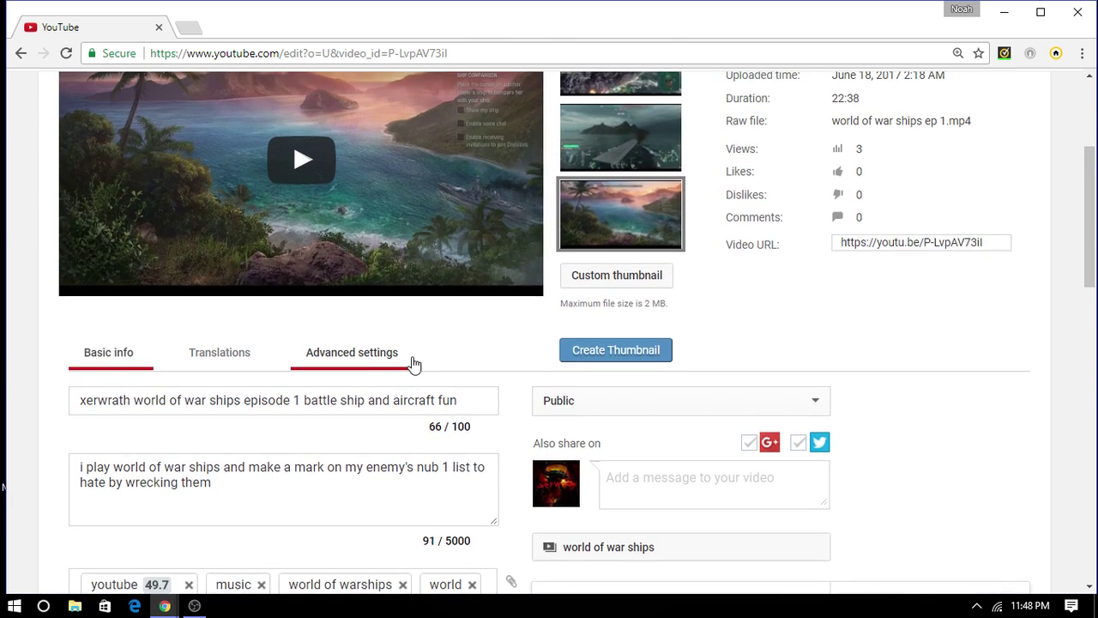
pyautogui.scroll(3, 412, 359)
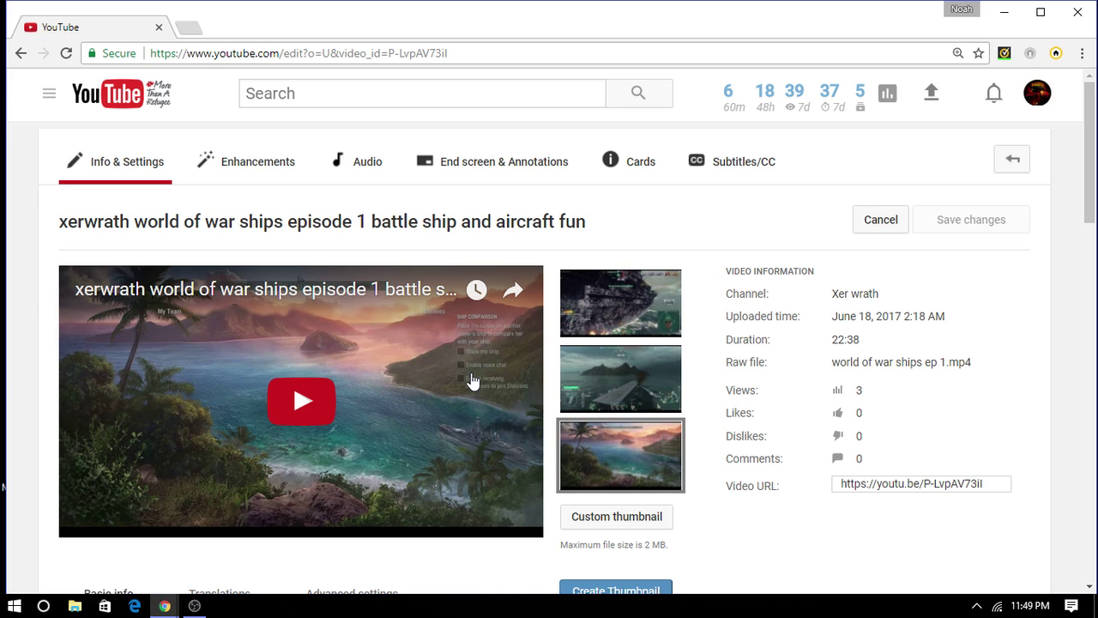
pyautogui.scroll(-7, 471, 380)
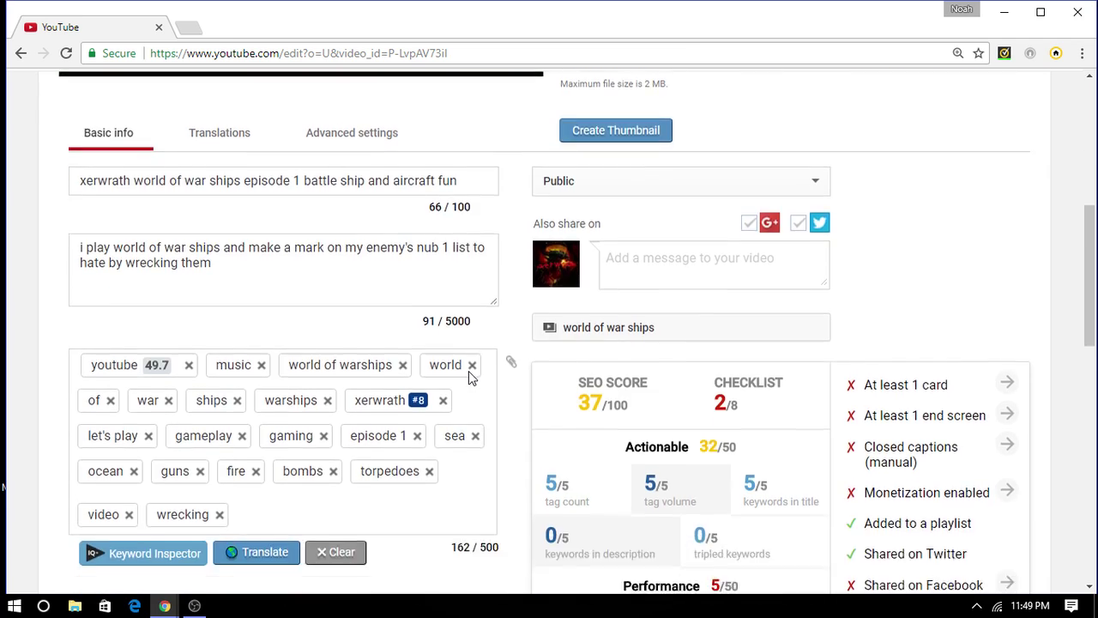
# - Switch to OBS and check the Mic/Aux volume and track assignments in the advanced audio properties
pyautogui.click(194, 606)
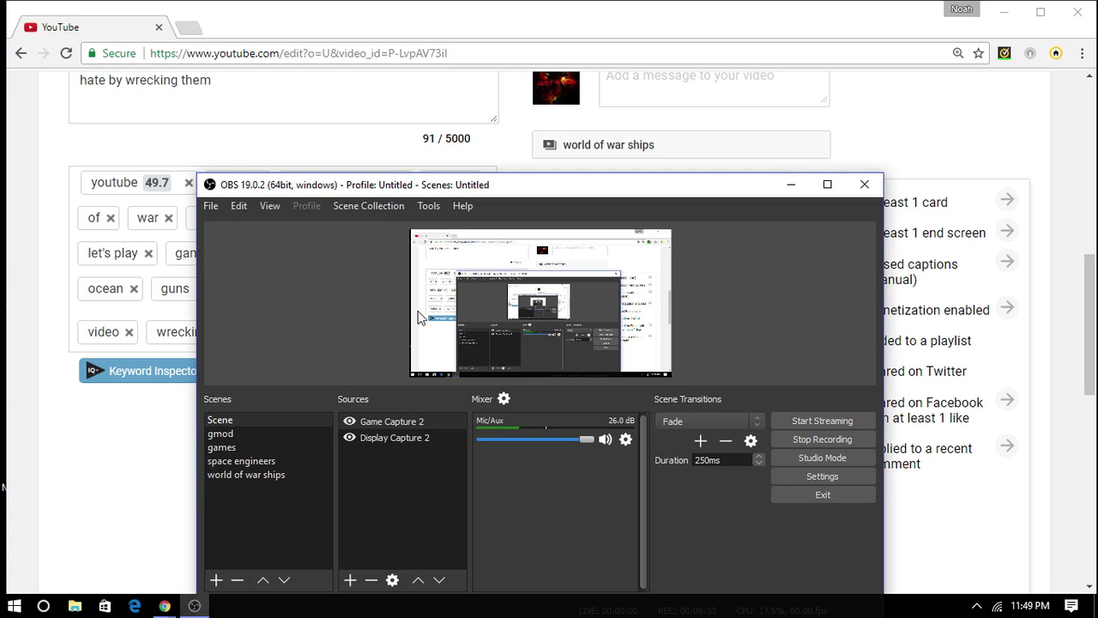
pyautogui.click(505, 398)
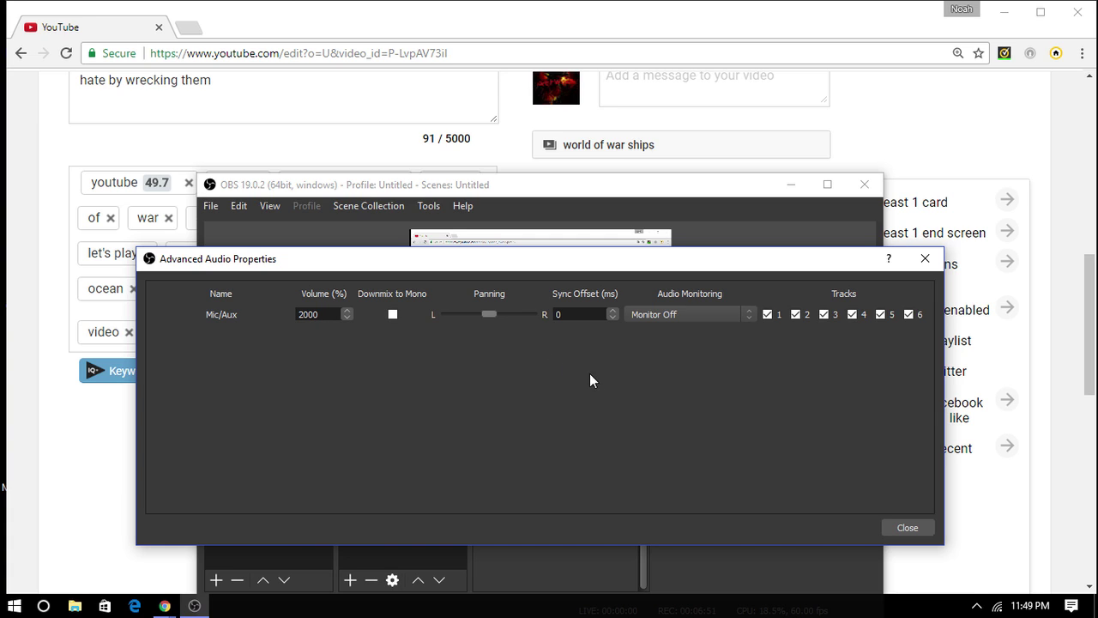
pyautogui.click(925, 259)
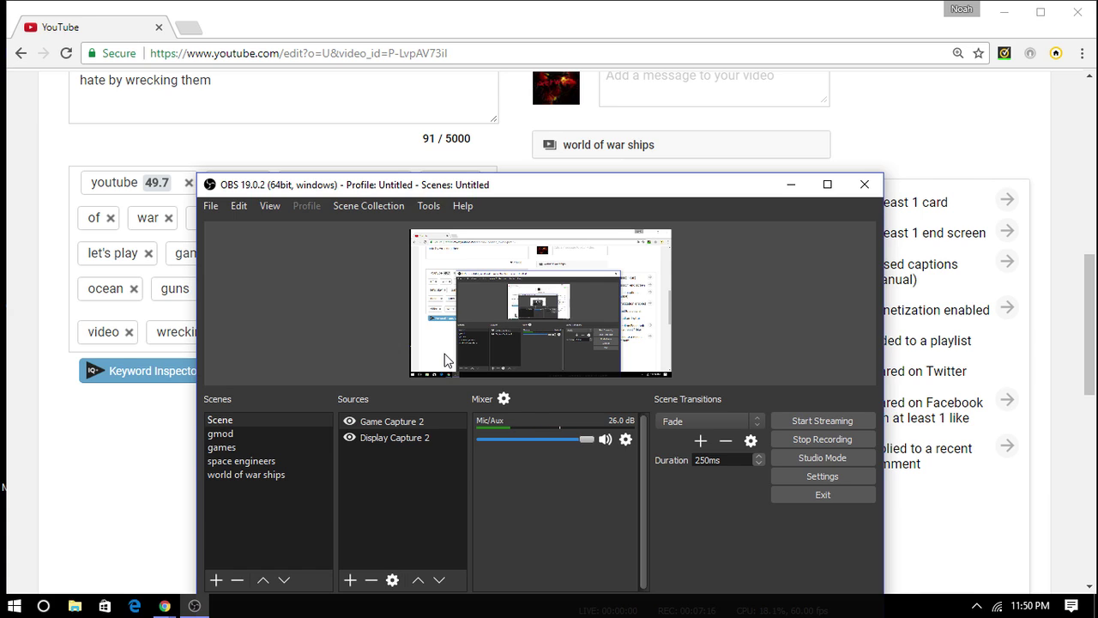
# - Review the OBS settings for output audio track bitrates and audio devices, keeping the sample rate at 48khz
pyautogui.click(797, 473)
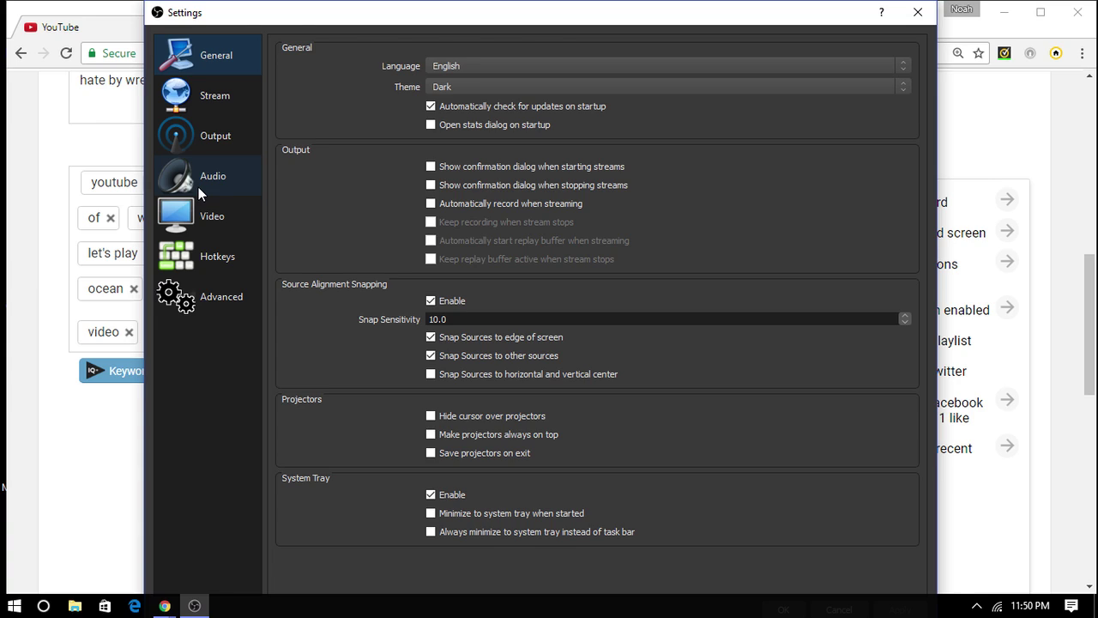
pyautogui.click(209, 136)
pyautogui.click(650, 86)
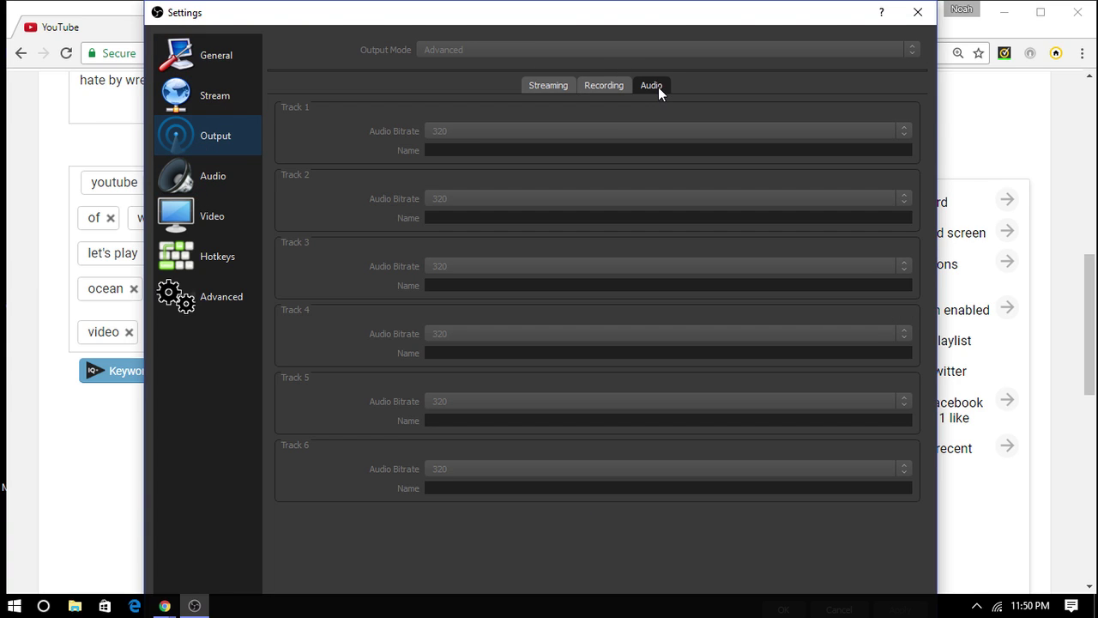
pyautogui.click(225, 193)
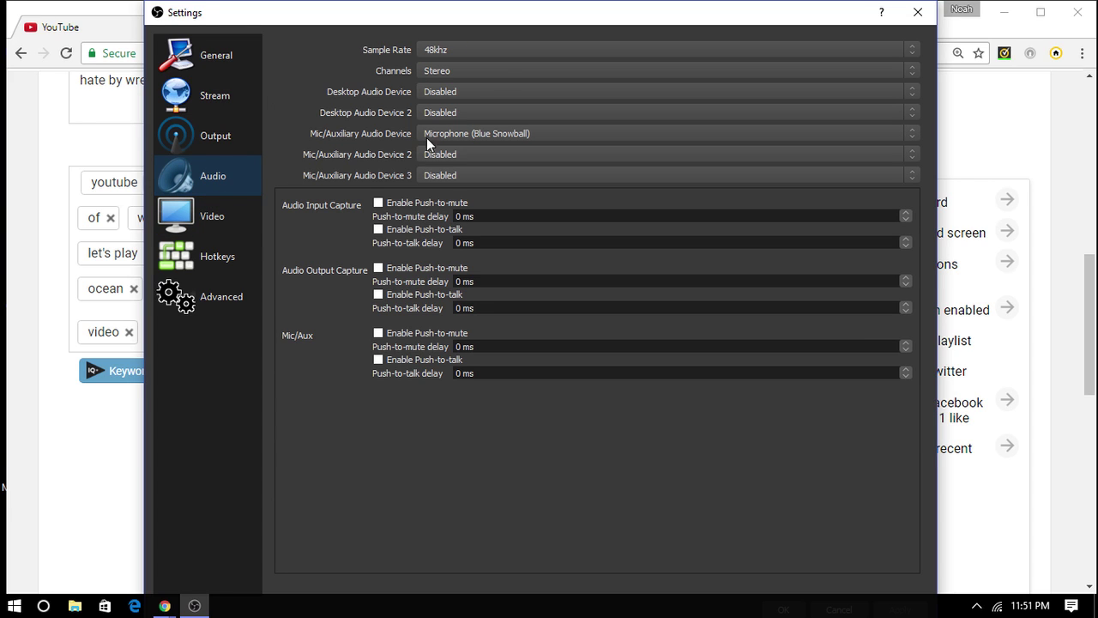
pyautogui.click(478, 49)
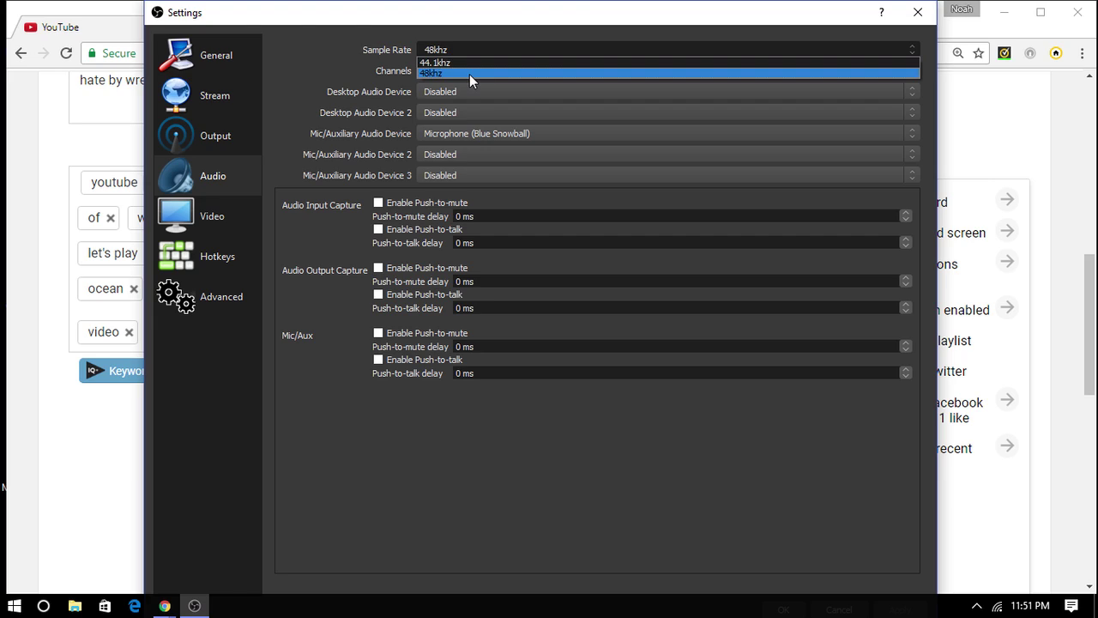
pyautogui.click(469, 74)
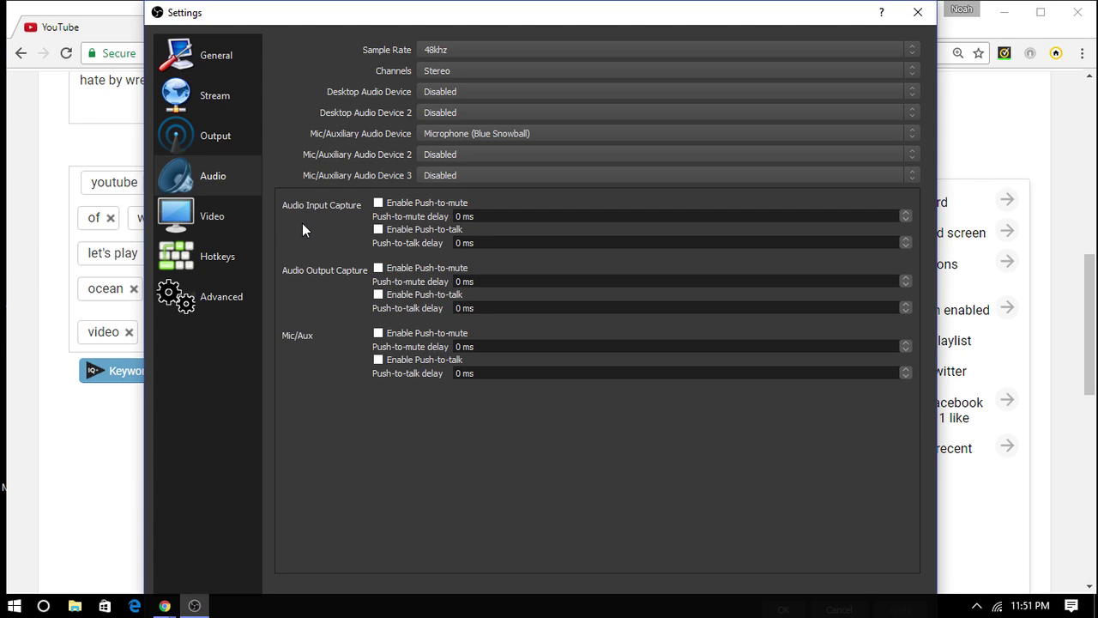
# - Review the OBS video resolution and frame rate, hotkey and advanced settings
pyautogui.click(227, 225)
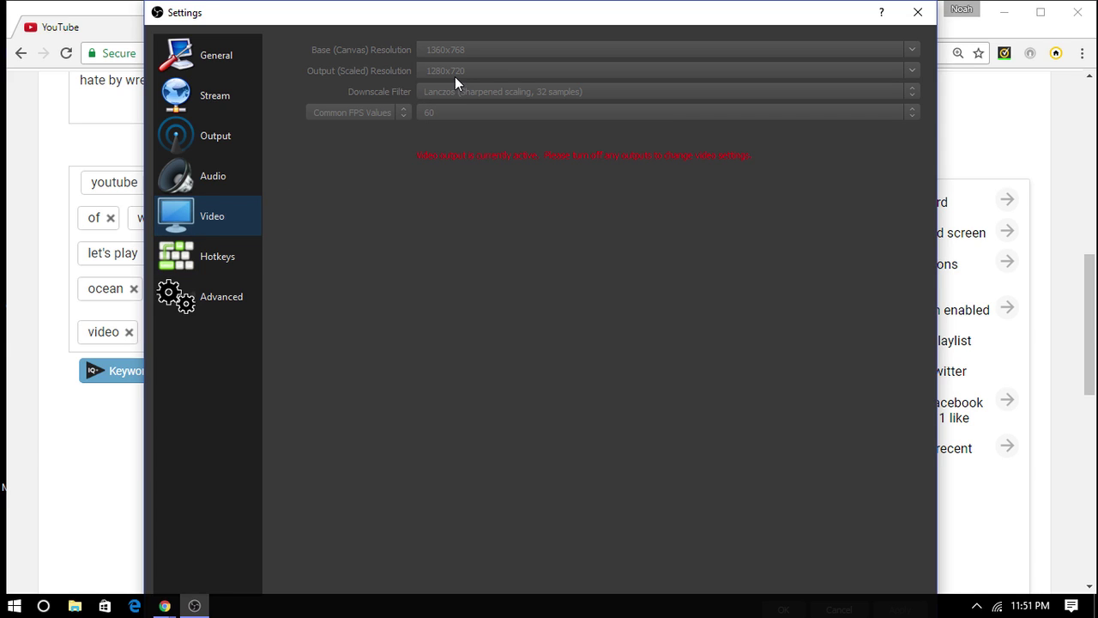
pyautogui.click(238, 258)
pyautogui.click(239, 286)
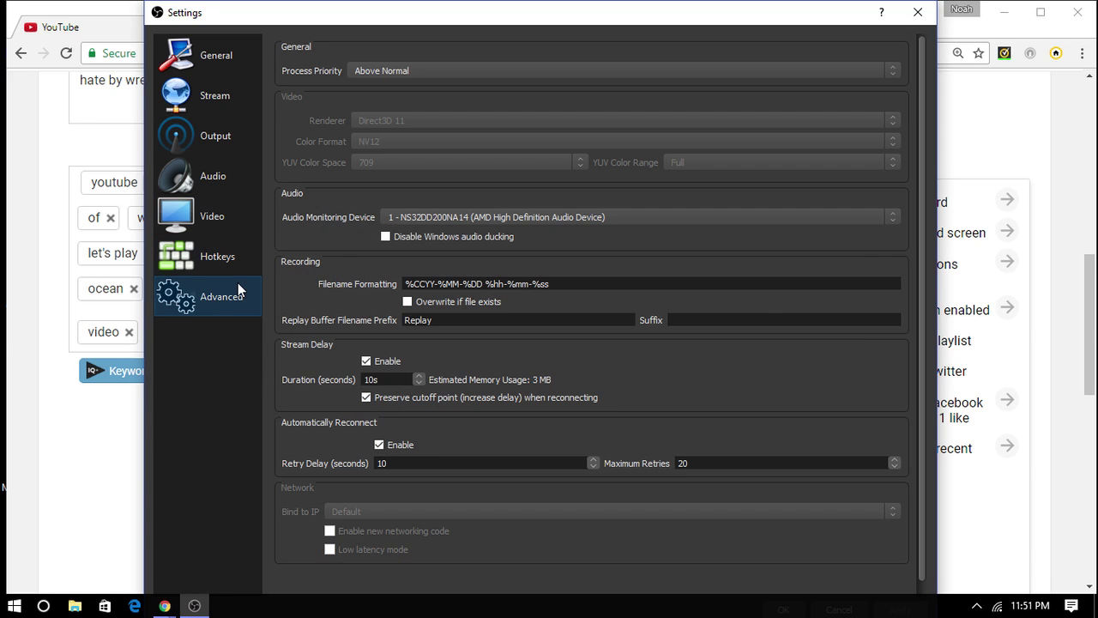
# - Try the Default theme in the general OBS settings, move the settings window aside, and restore the Dark theme
pyautogui.click(246, 62)
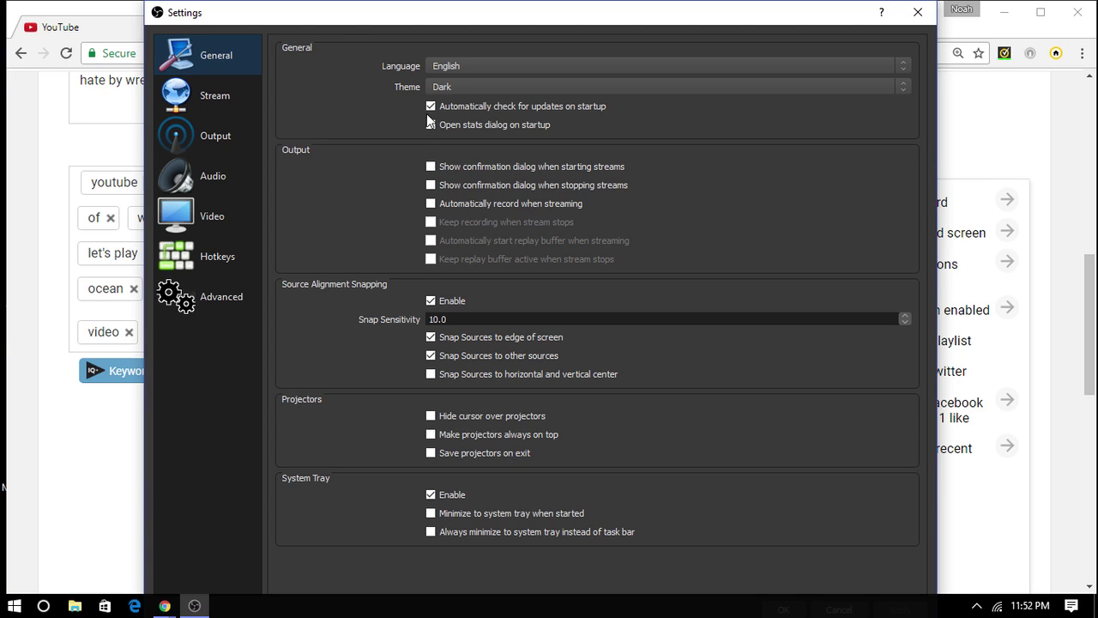
pyautogui.click(445, 86)
pyautogui.click(497, 110)
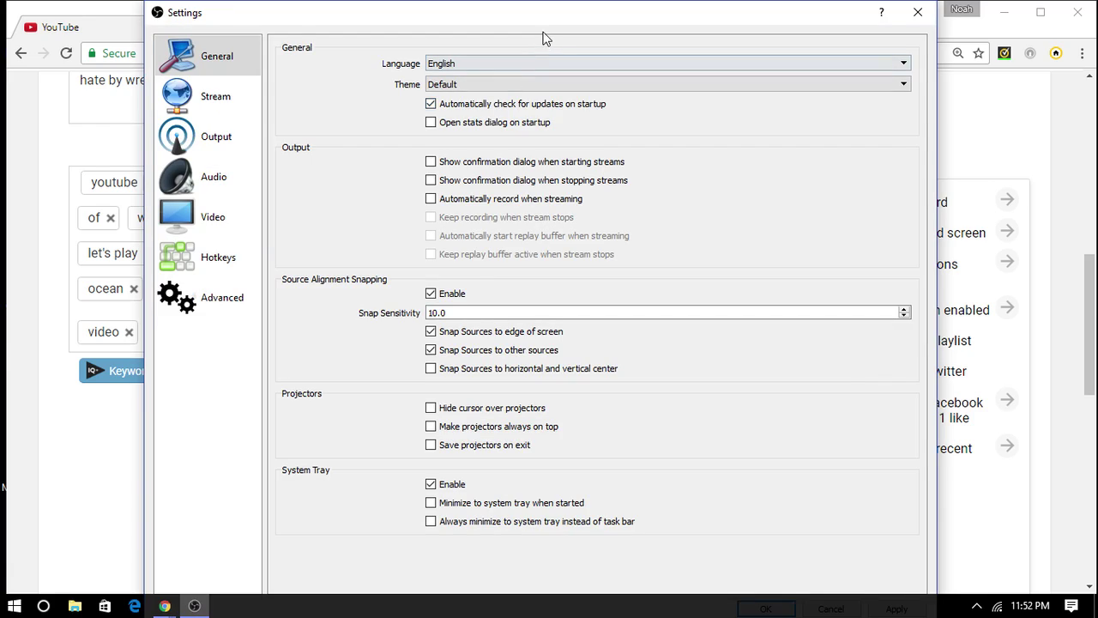
pyautogui.moveTo(540, 17); pyautogui.dragTo(466, 17)
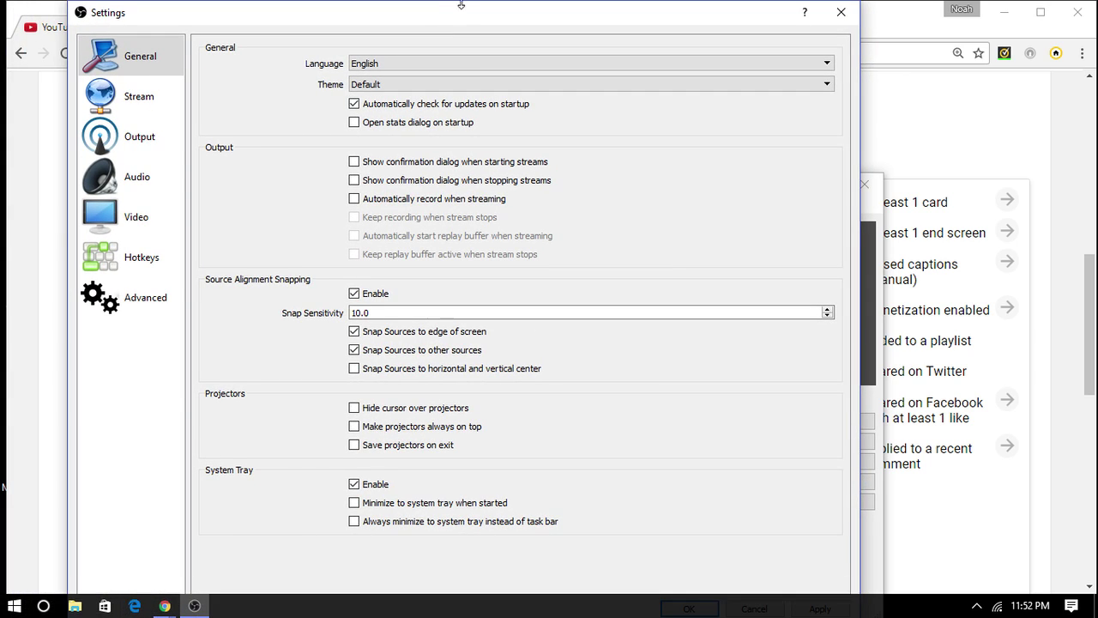
pyautogui.click(472, 85)
pyautogui.click(462, 96)
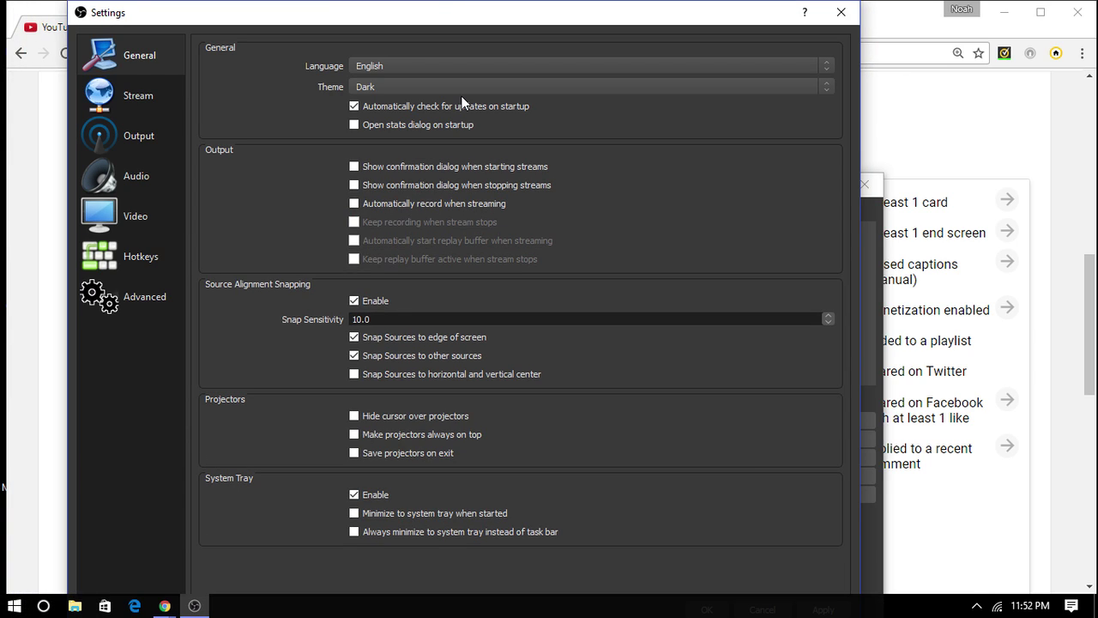
# - Review the OBS stream service, recording output, audio, video and hotkey settings
pyautogui.click(119, 109)
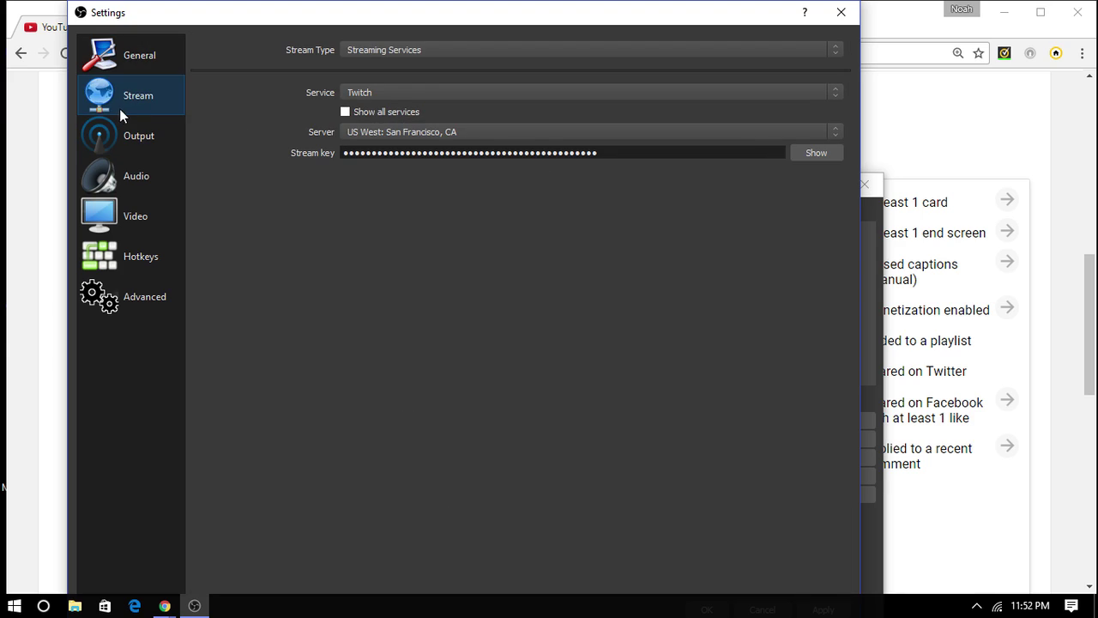
pyautogui.click(111, 136)
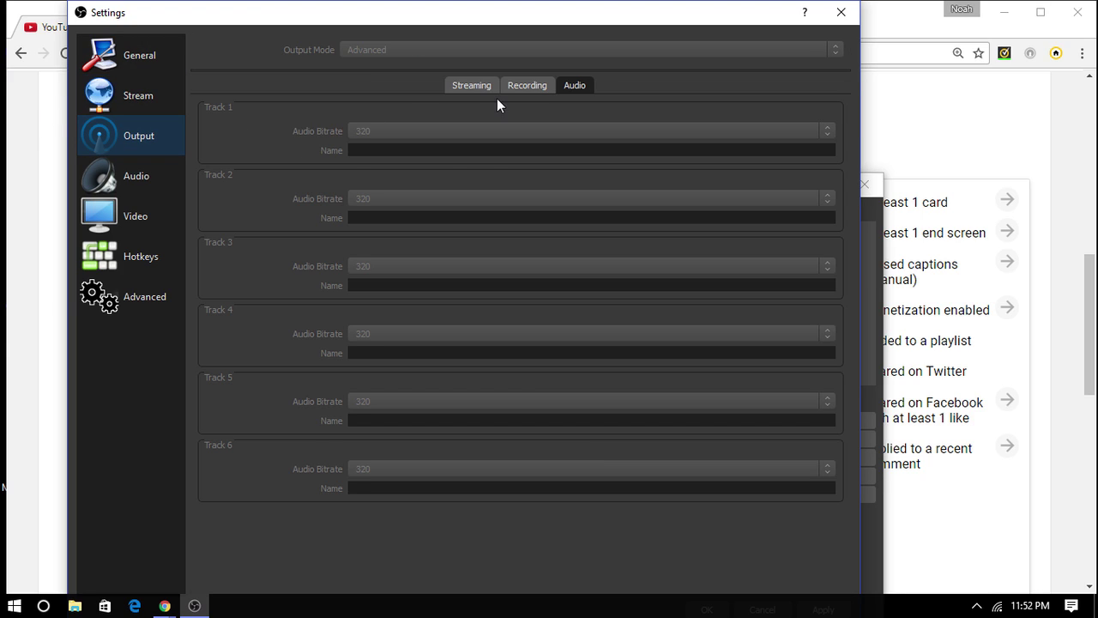
pyautogui.click(526, 85)
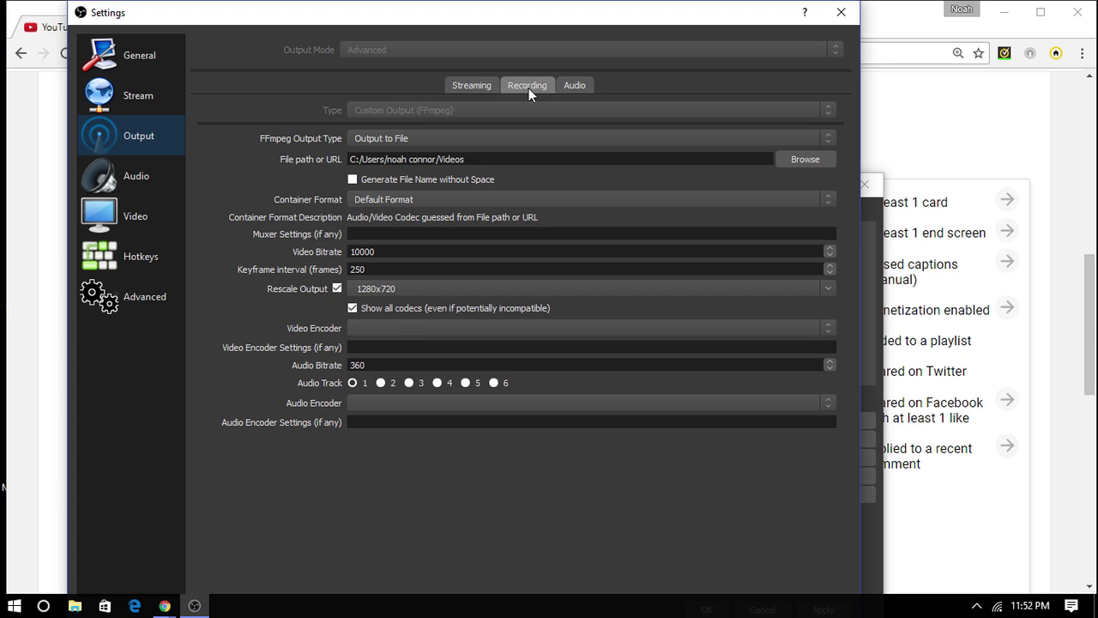
pyautogui.click(149, 180)
pyautogui.click(142, 214)
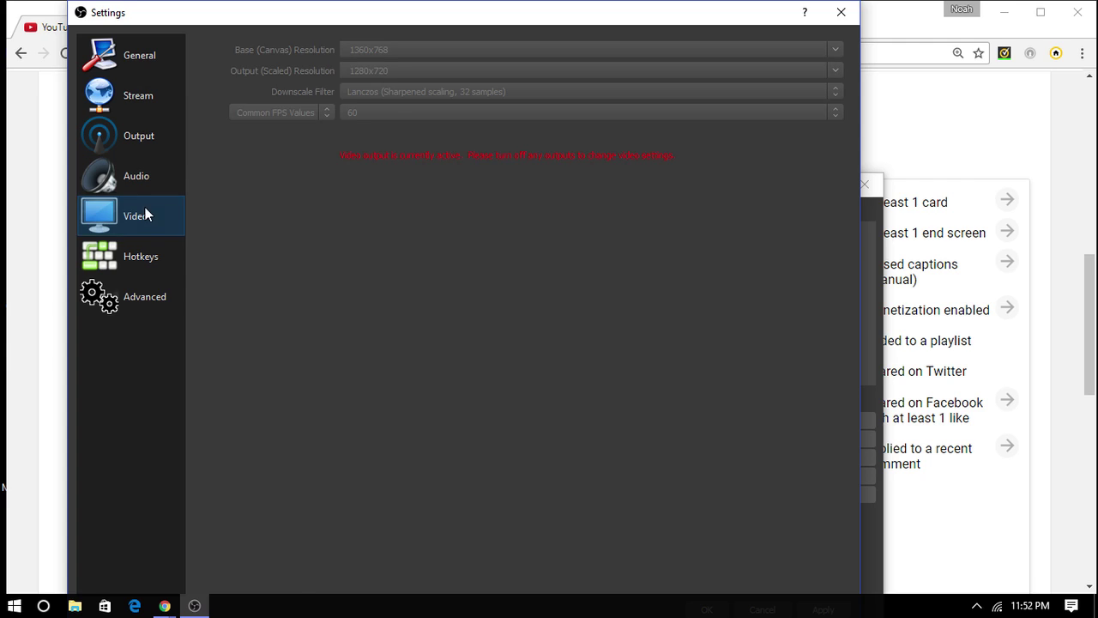
pyautogui.click(147, 254)
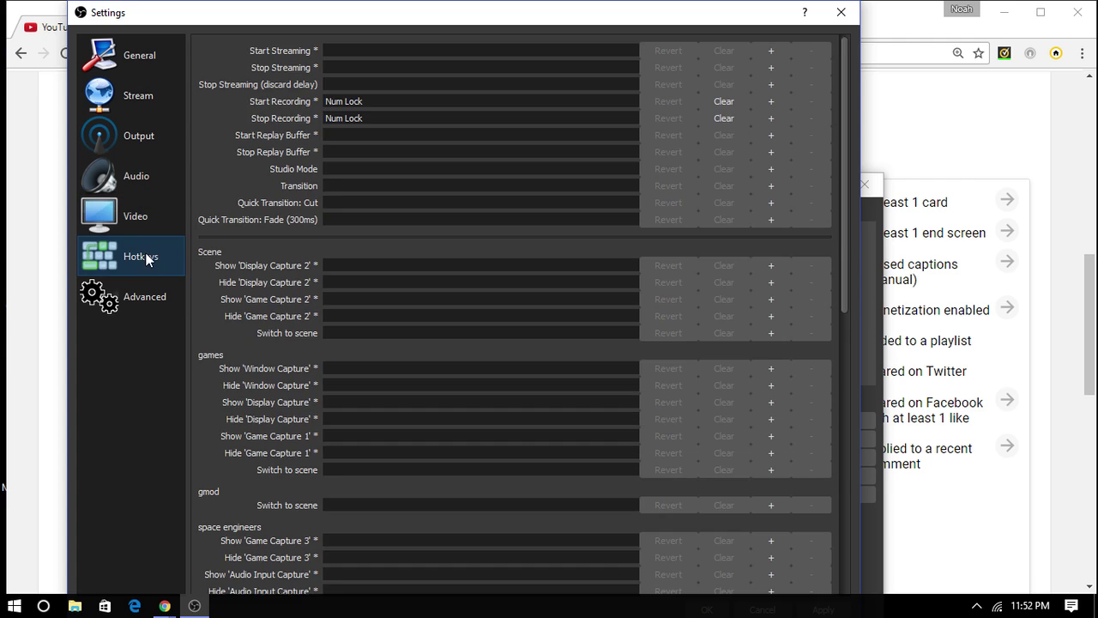
# - Close the OBS settings with the changes saved, and move the OBS window down to uncover the video's tags and SEO score
pyautogui.click(841, 12)
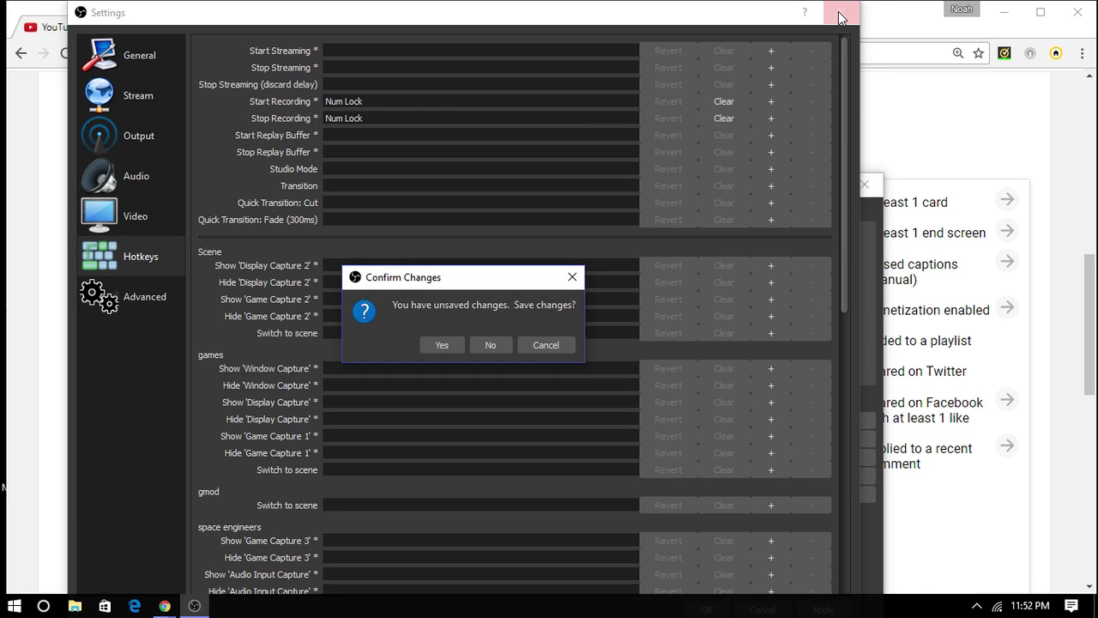
pyautogui.click(457, 343)
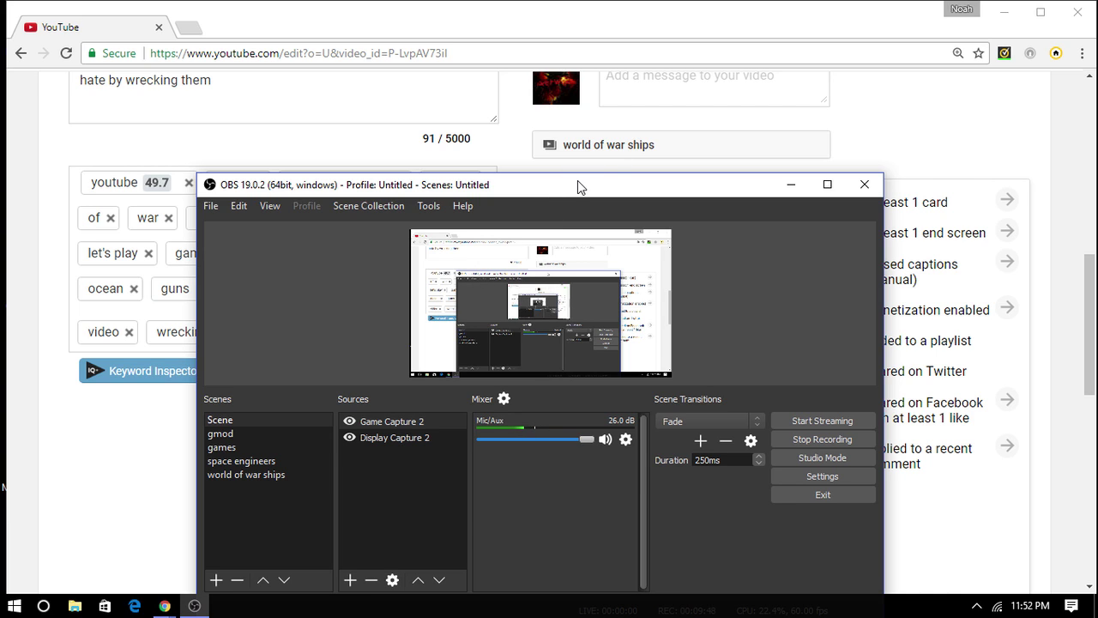
pyautogui.moveTo(578, 182); pyautogui.dragTo(472, 423)
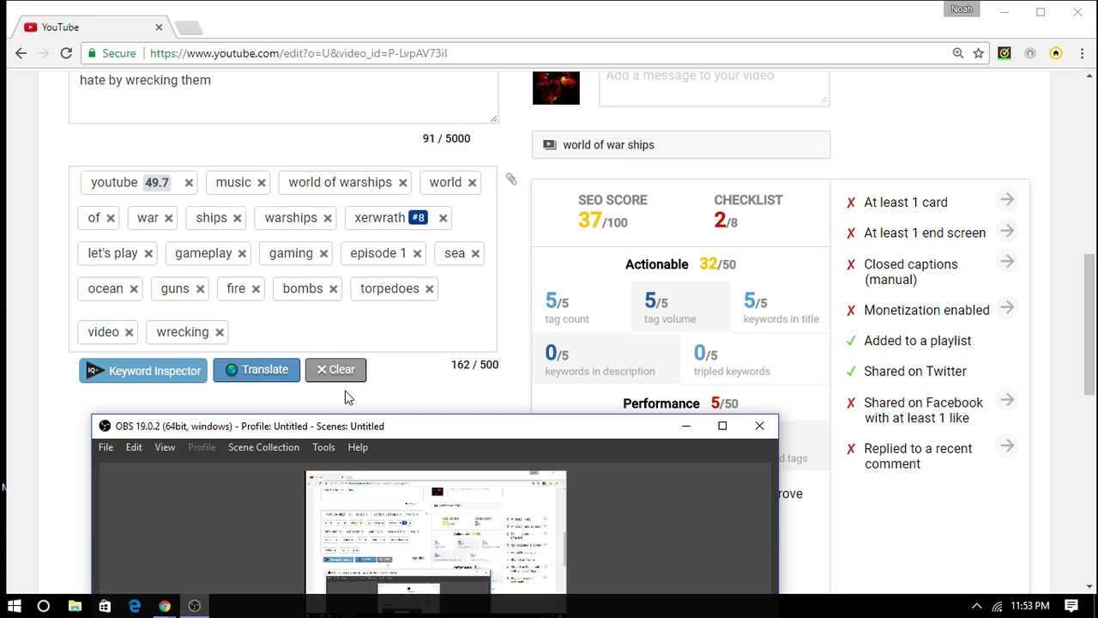
pyautogui.scroll(6, 352, 352)
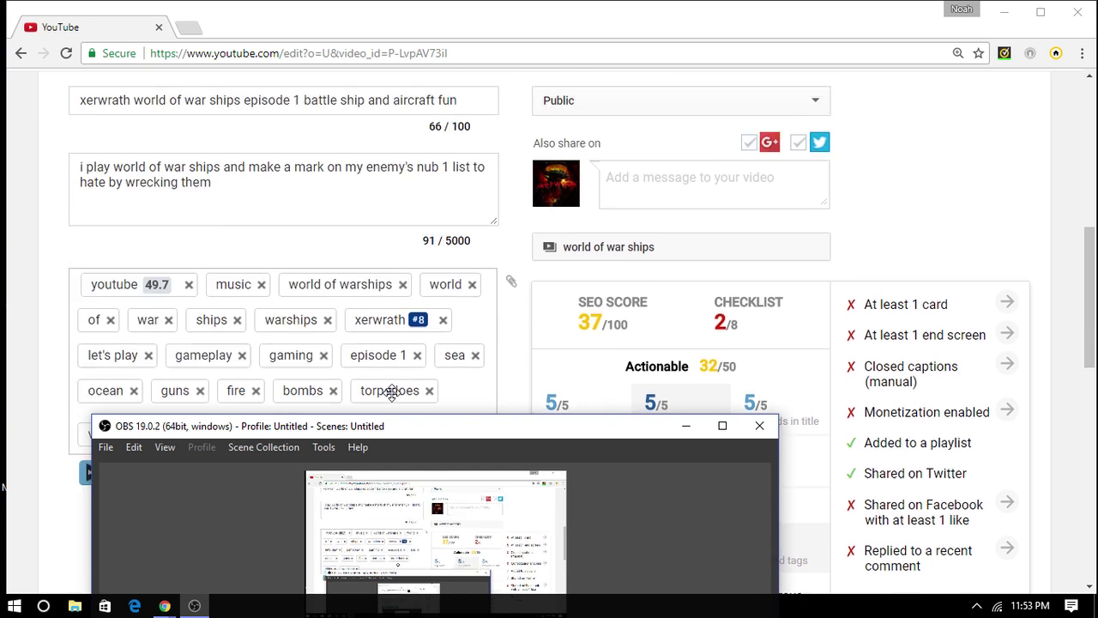
# - Minimize the OBS window and leave the video's edit page for the list of uploaded videos
pyautogui.scroll(1, 408, 410)
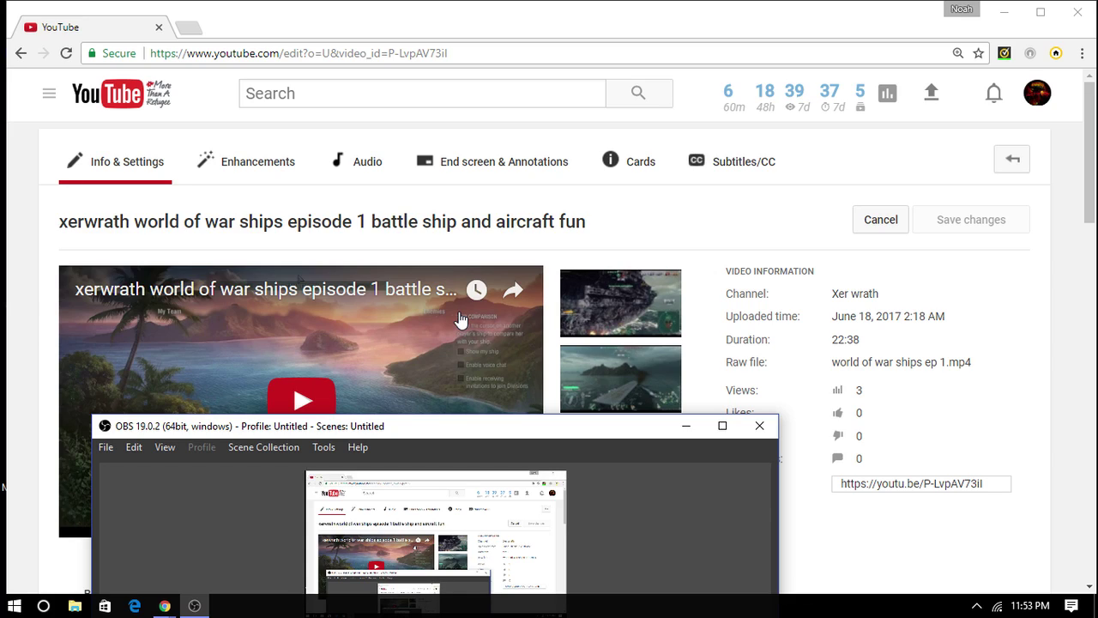
pyautogui.click(686, 426)
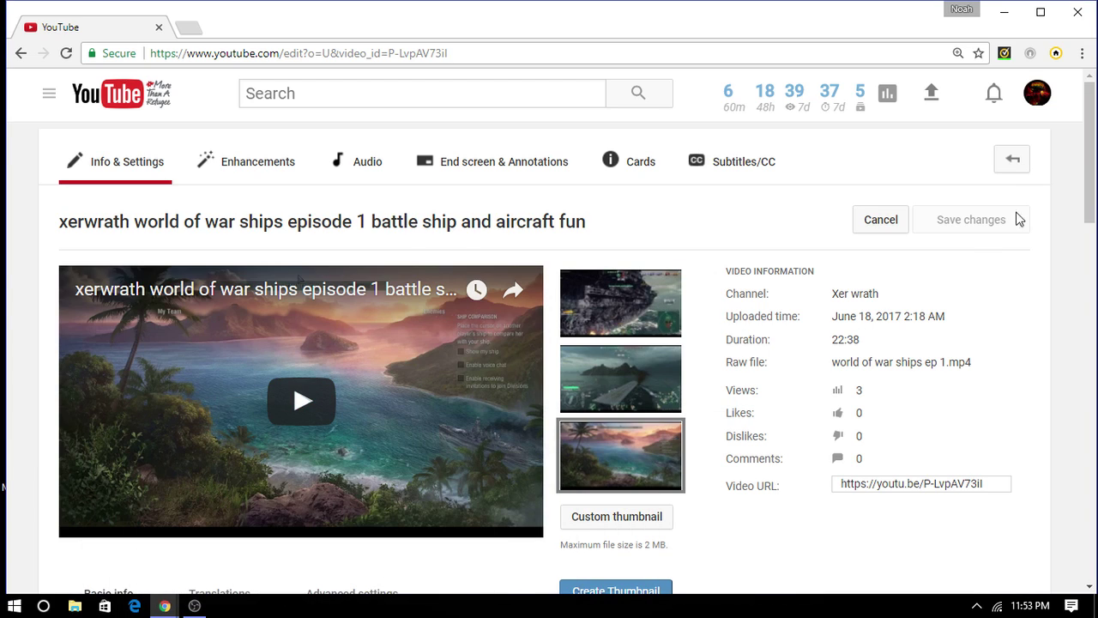
pyautogui.click(1016, 170)
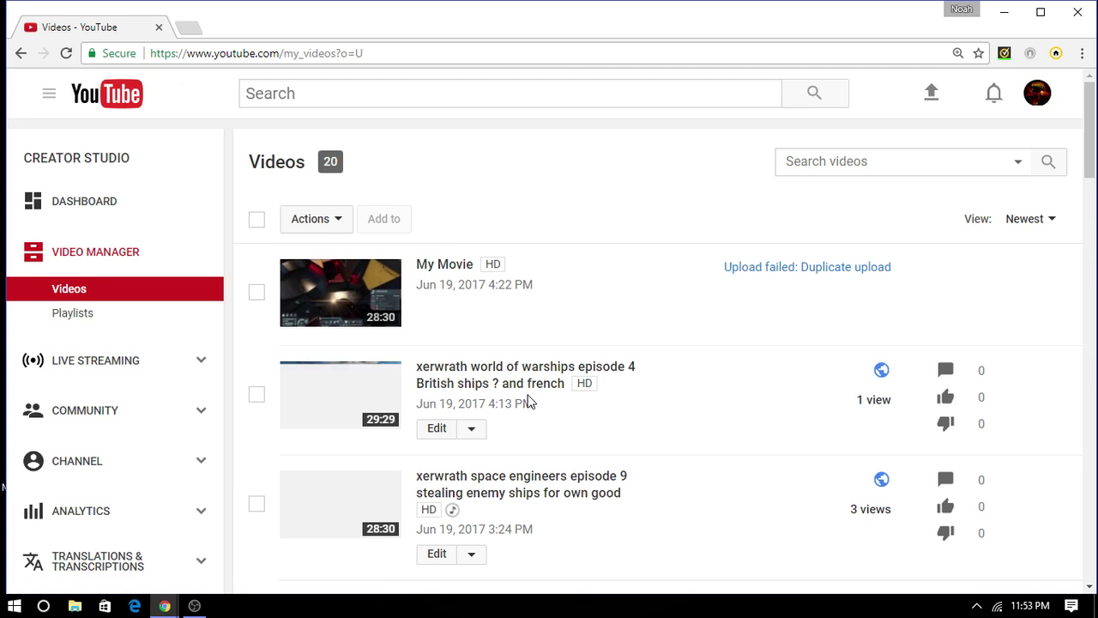
# - Look over the uploaded videos in the Video Manager and open the channel's own home page
pyautogui.scroll(-2, 529, 402)
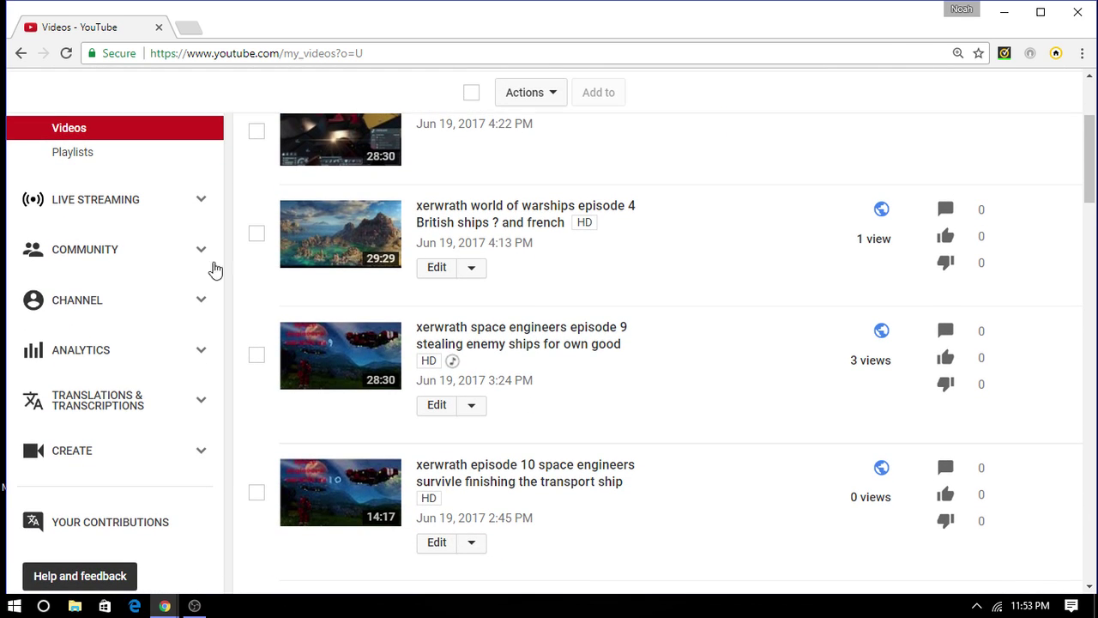
pyautogui.scroll(2, 189, 240)
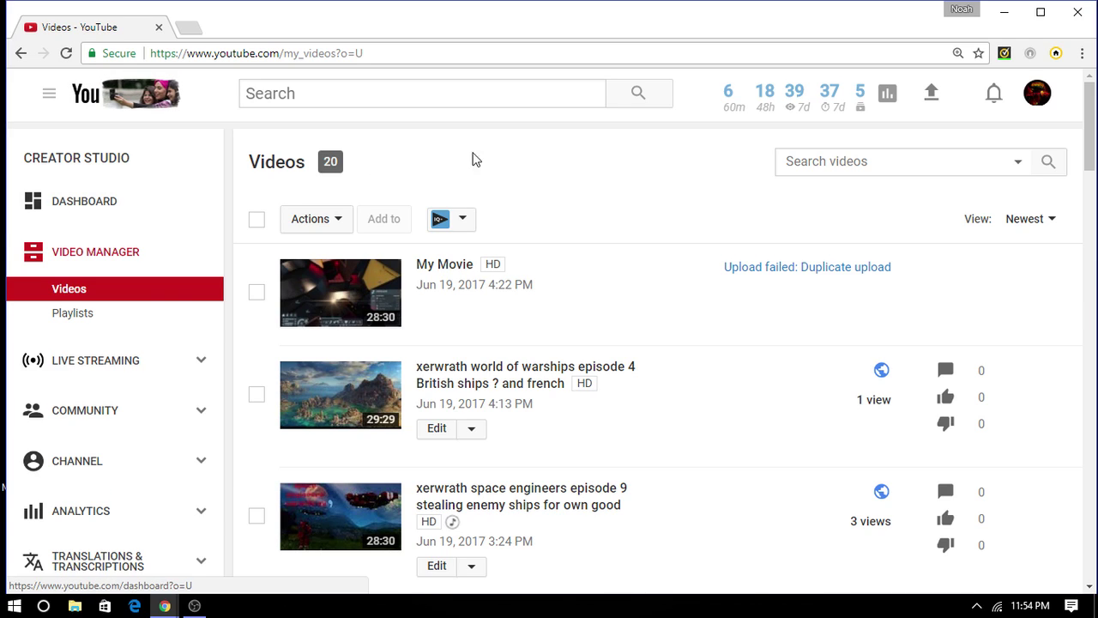
pyautogui.click(56, 98)
pyautogui.click(101, 222)
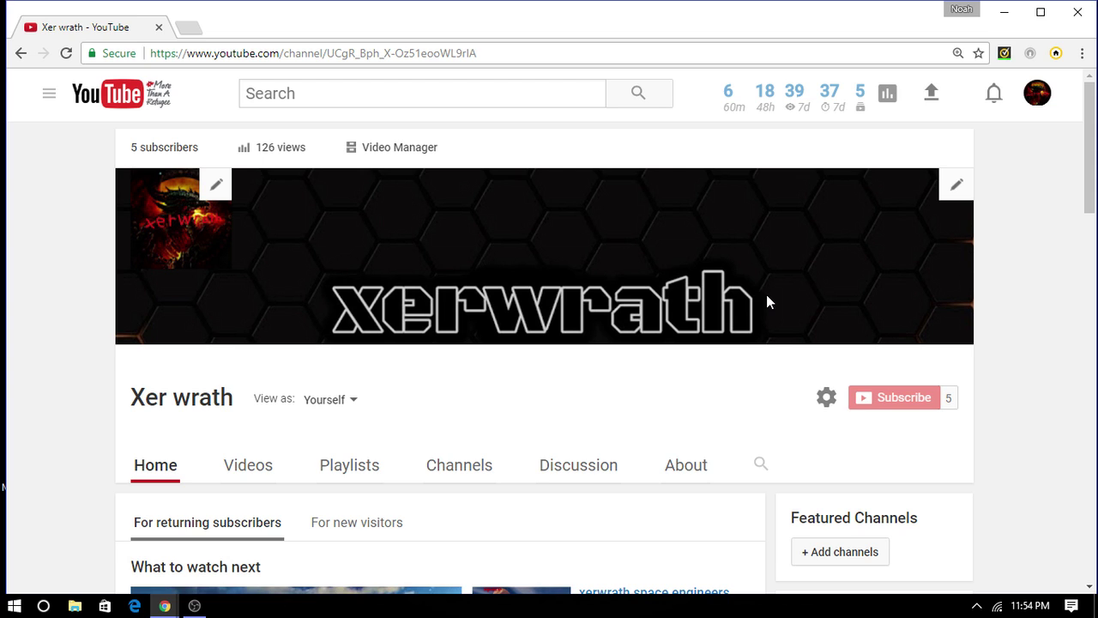
# - Look through the channel's home page sections from the recommended videos down to the world of war ships playlist
pyautogui.scroll(-5, 670, 385)
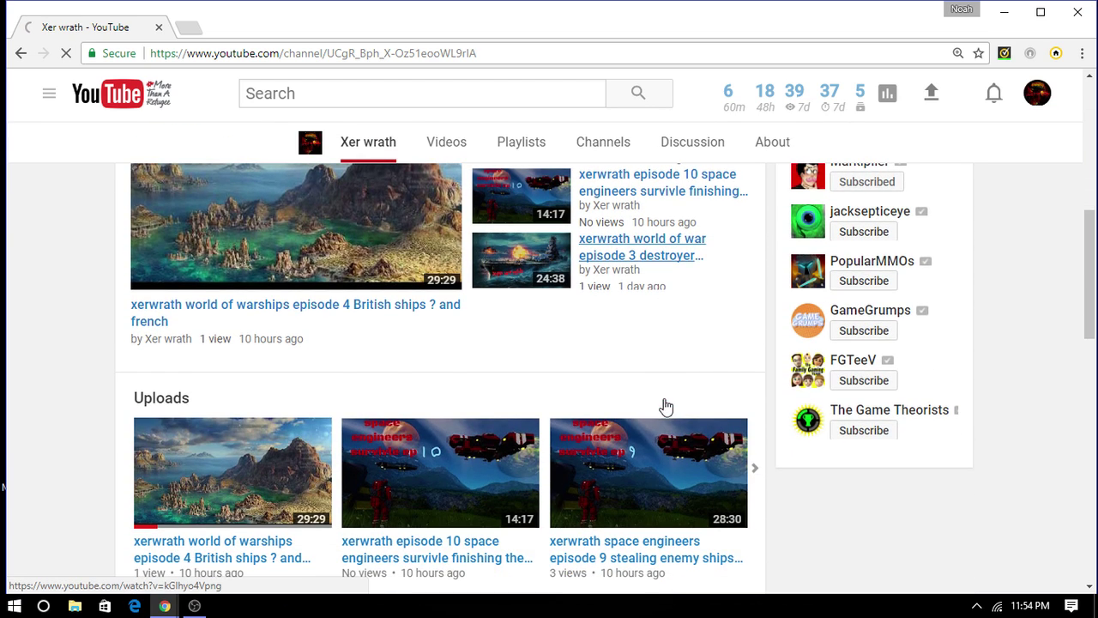
pyautogui.scroll(-2, 179, 265)
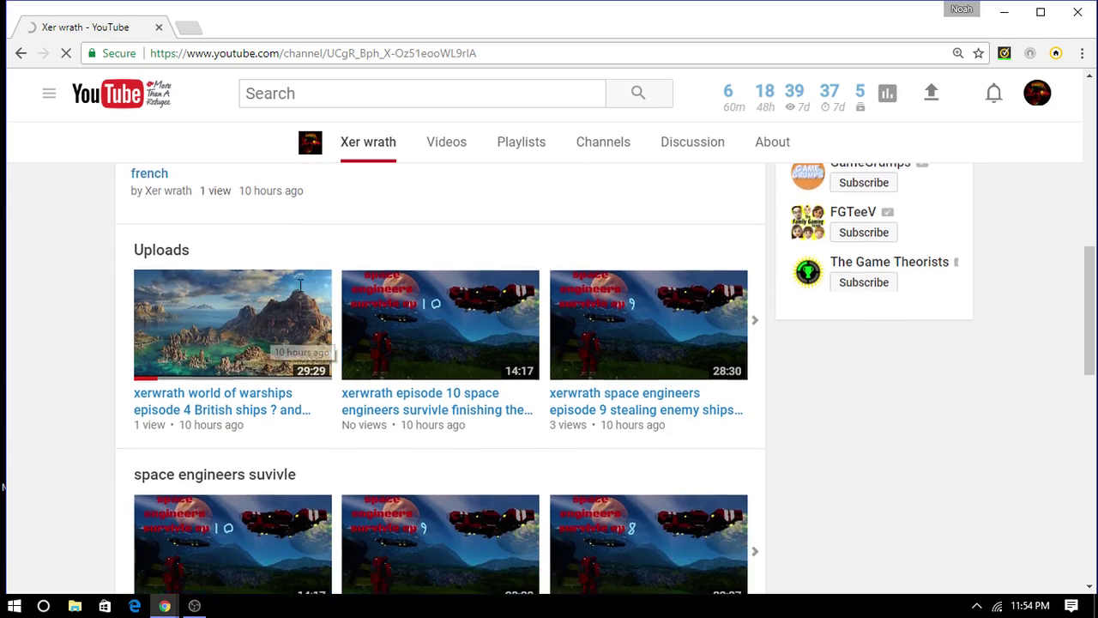
pyautogui.scroll(-5, 302, 283)
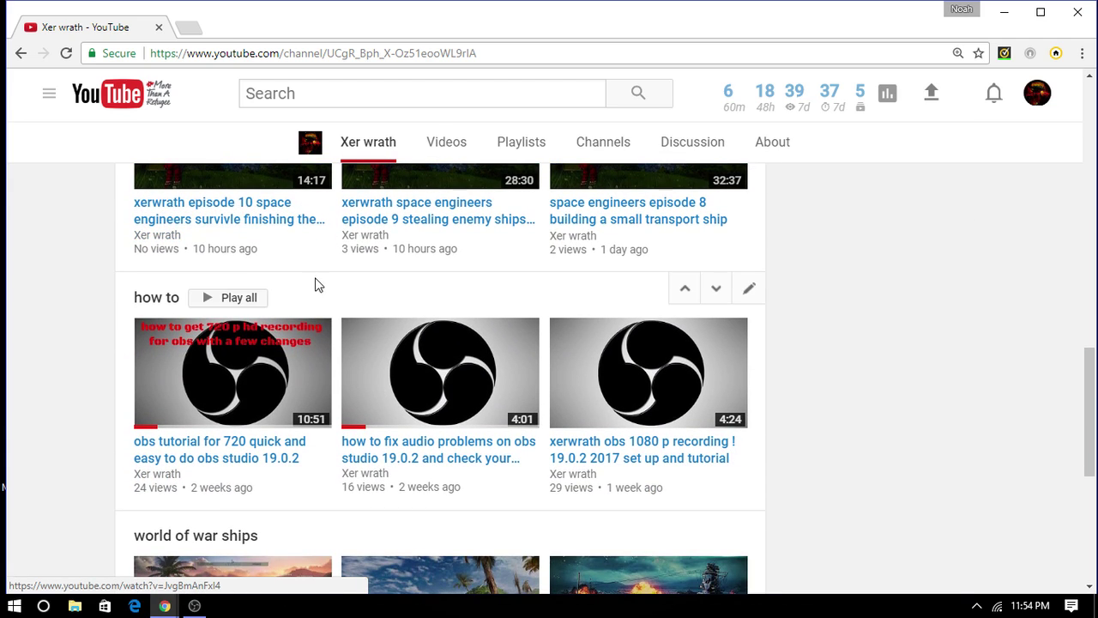
pyautogui.scroll(-3, 287, 297)
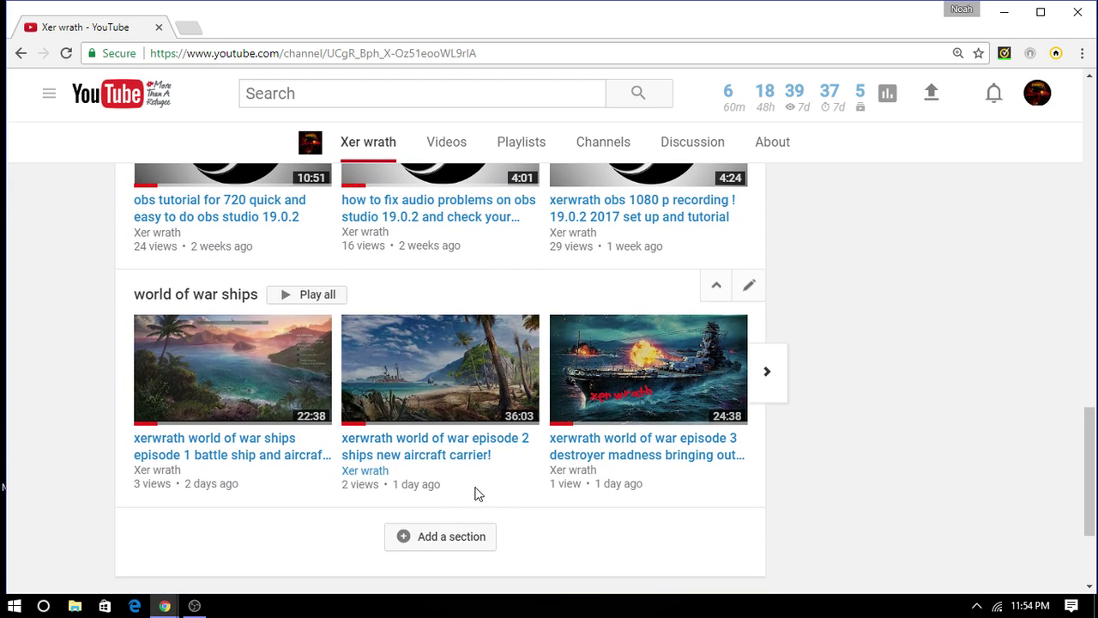
# - Browse the space engineers suvivle playlist forward to episodes 3 to 1 and back to episodes 6 to 4
pyautogui.scroll(4, 763, 383)
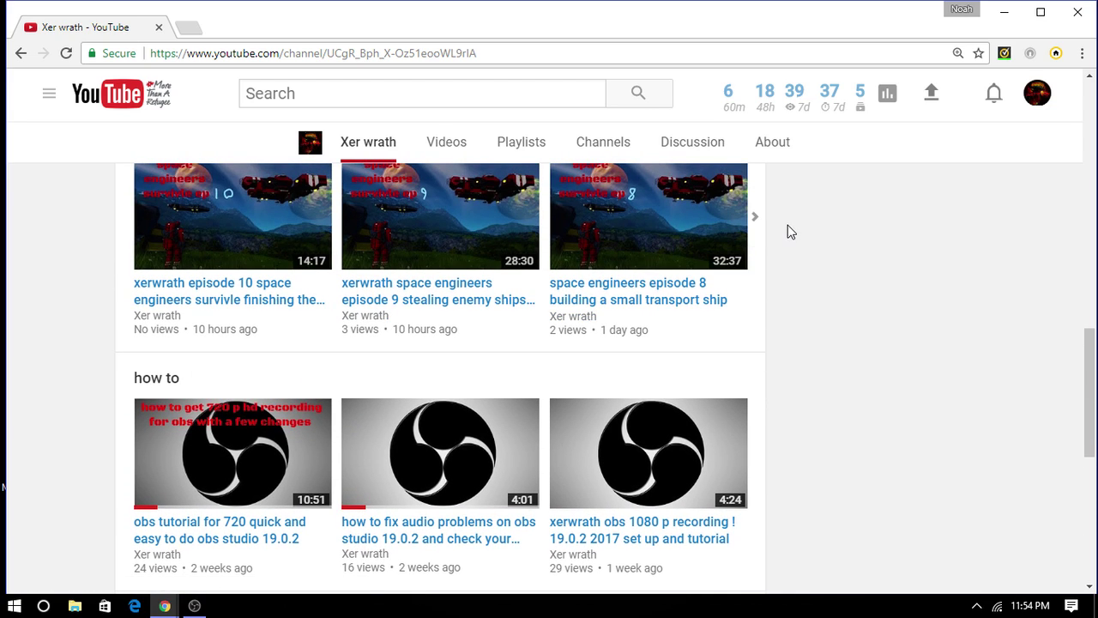
pyautogui.click(766, 220)
pyautogui.click(762, 222)
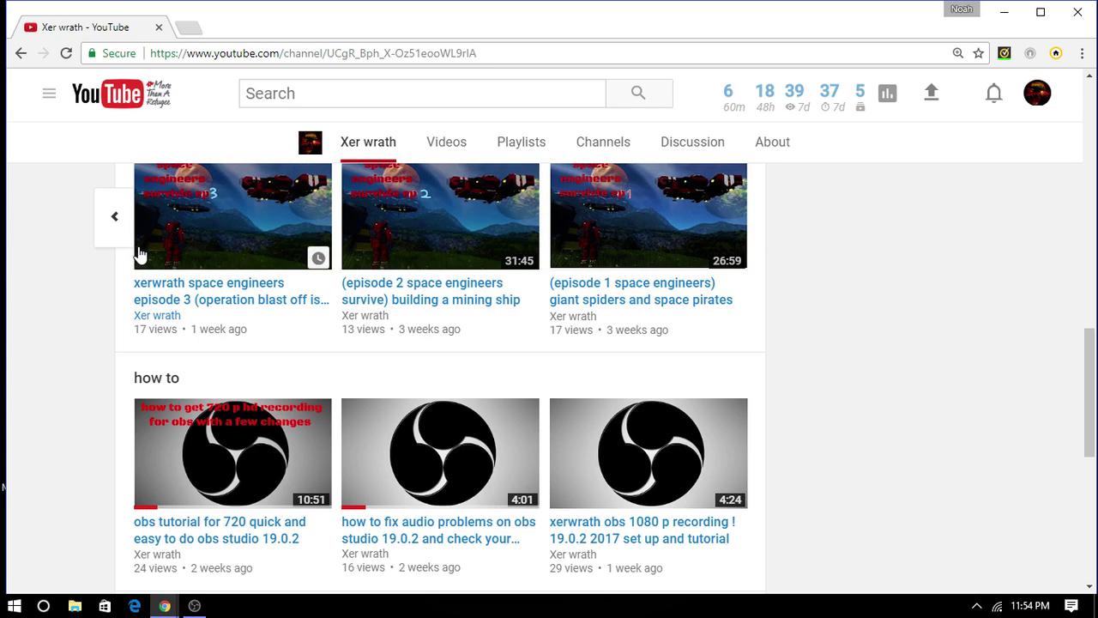
pyautogui.click(123, 240)
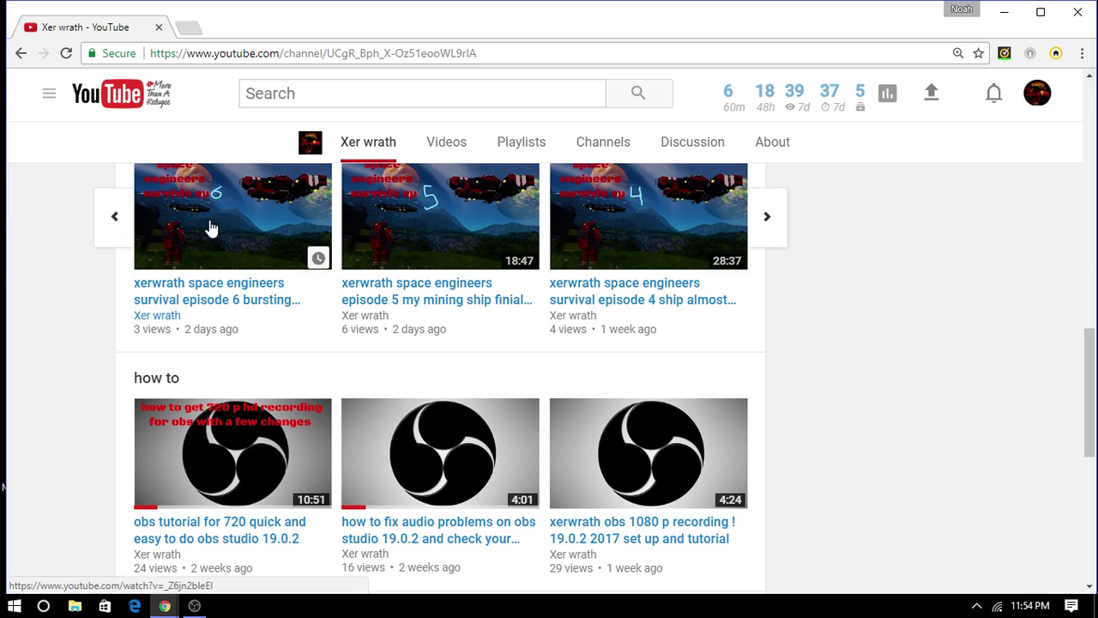
# - Compare the view counts of the how to, space engineers and uploaded videos, and return to the channel's What to watch next section
pyautogui.scroll(1, 211, 225)
pyautogui.scroll(-2, 212, 236)
pyautogui.scroll(-2, 211, 247)
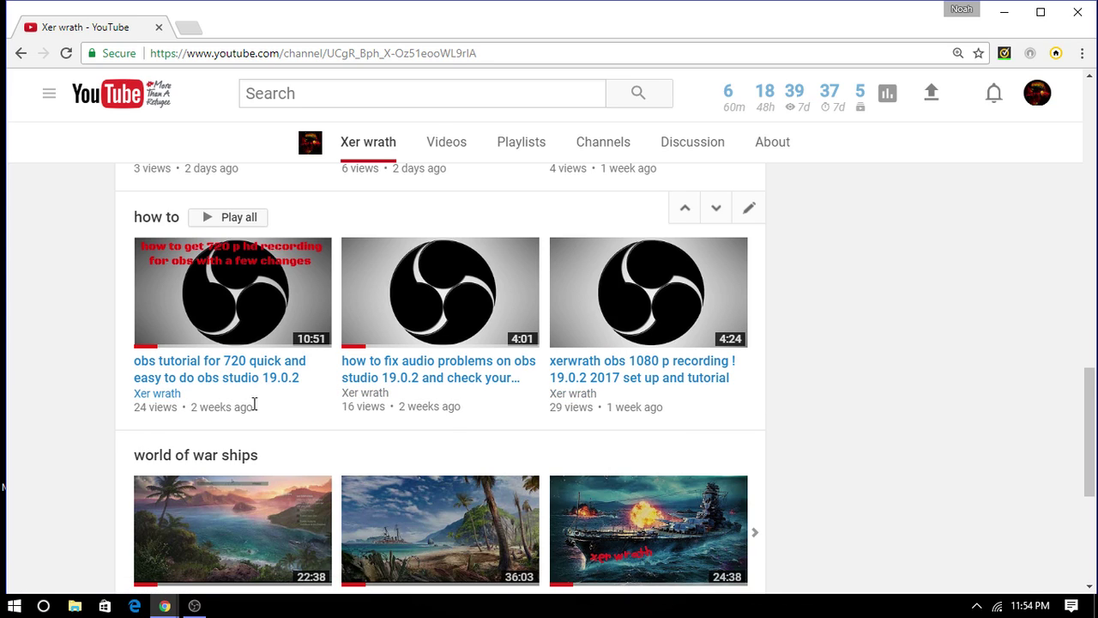
pyautogui.scroll(5, 273, 460)
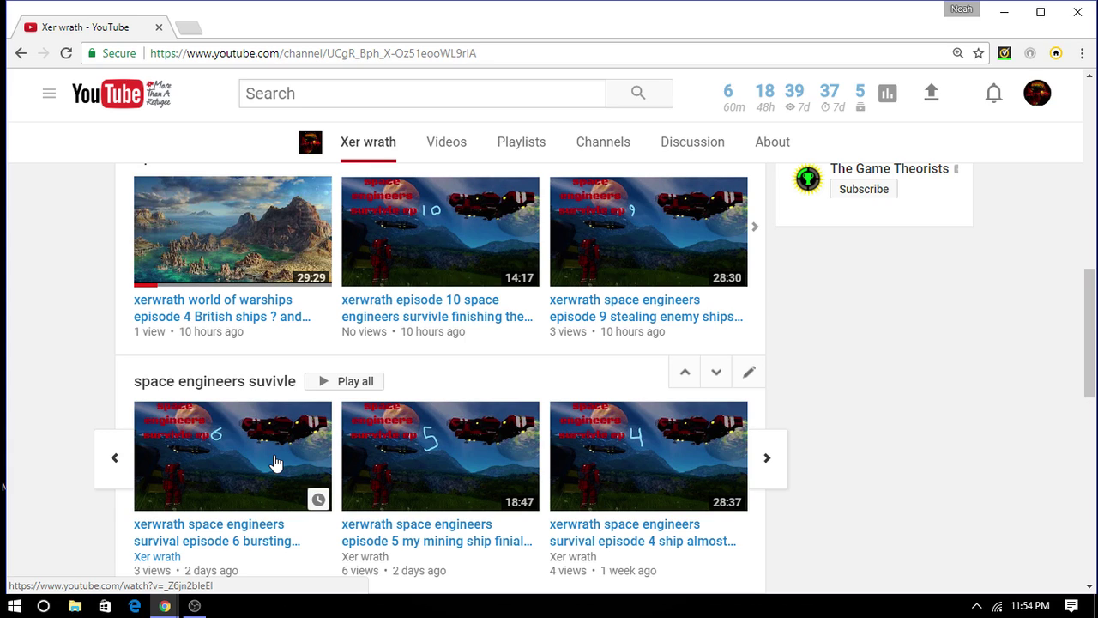
pyautogui.scroll(-3, 266, 473)
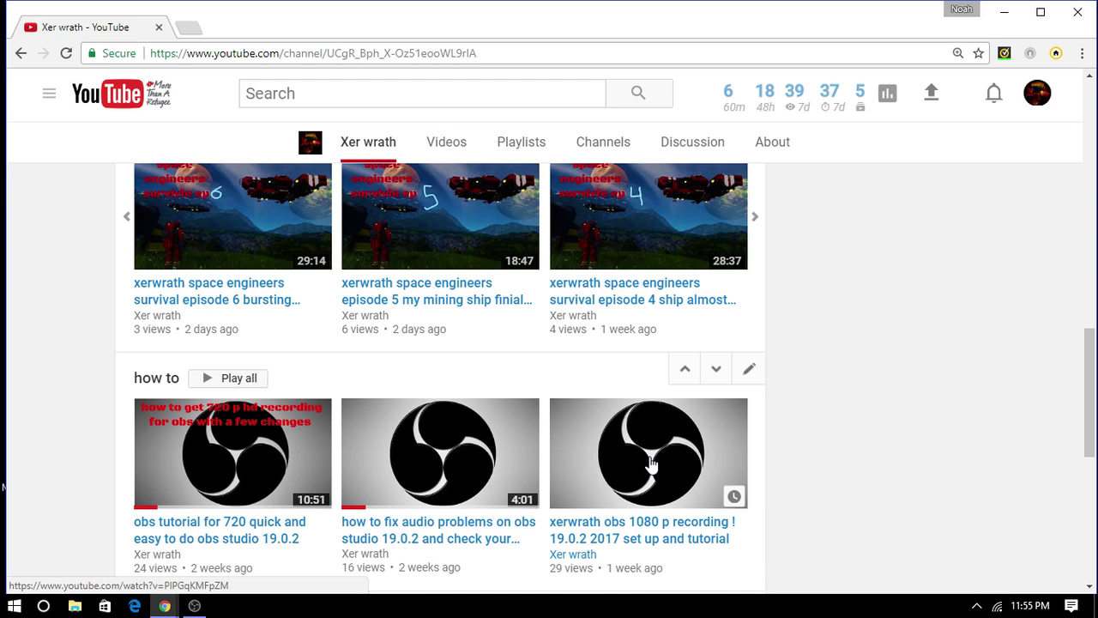
pyautogui.scroll(12, 644, 471)
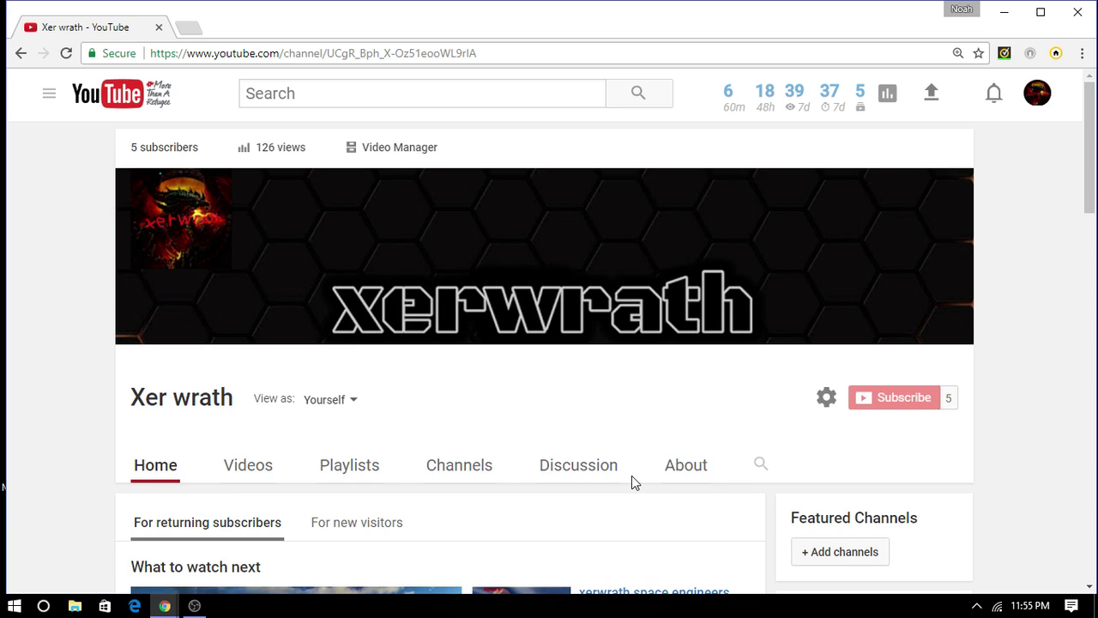
pyautogui.scroll(-4, 631, 477)
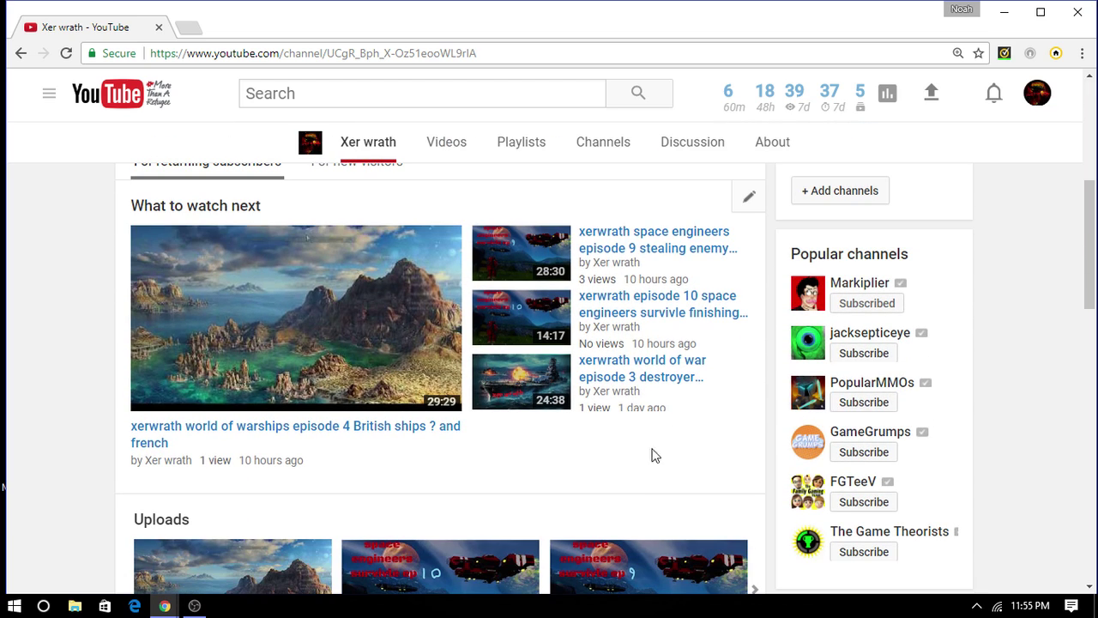